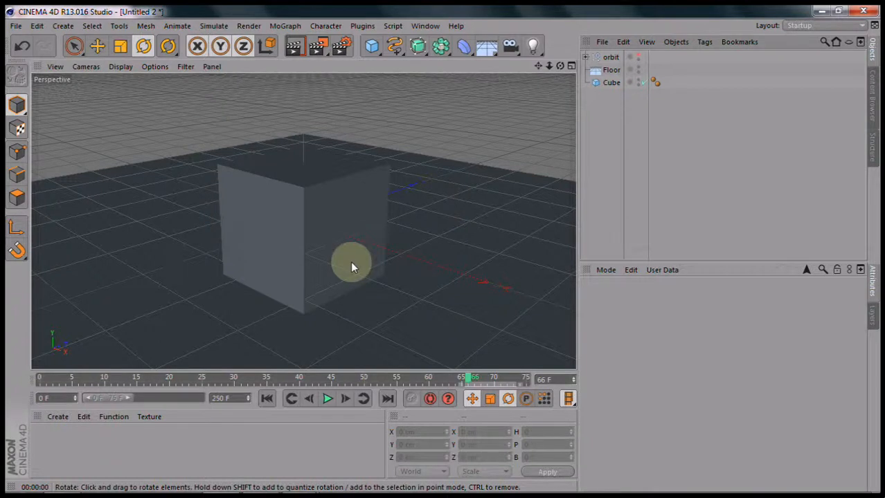
# Add an infinite light to the scene and rename it KEY.
pyautogui.click(533, 45)
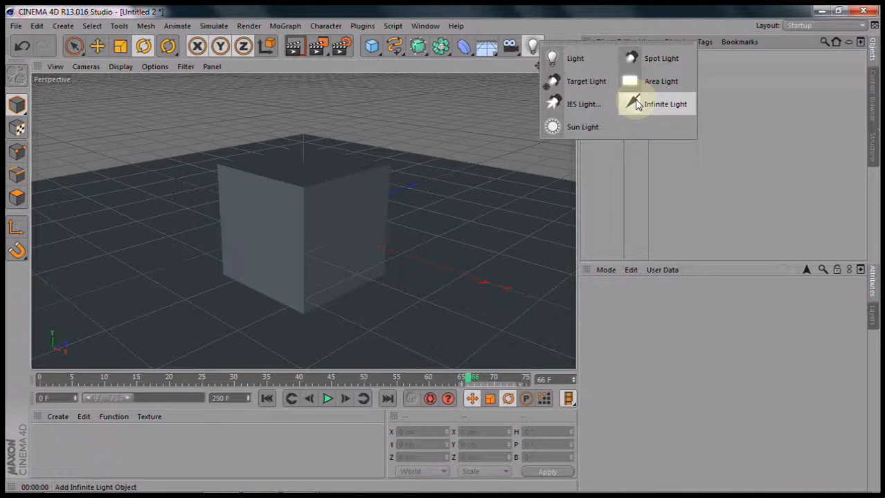
pyautogui.click(636, 102)
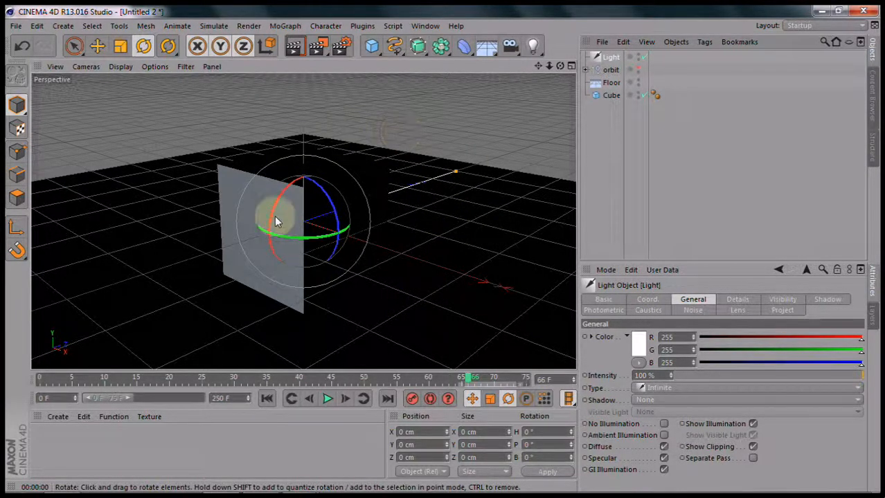
pyautogui.moveTo(275, 224); pyautogui.dragTo(272, 223)
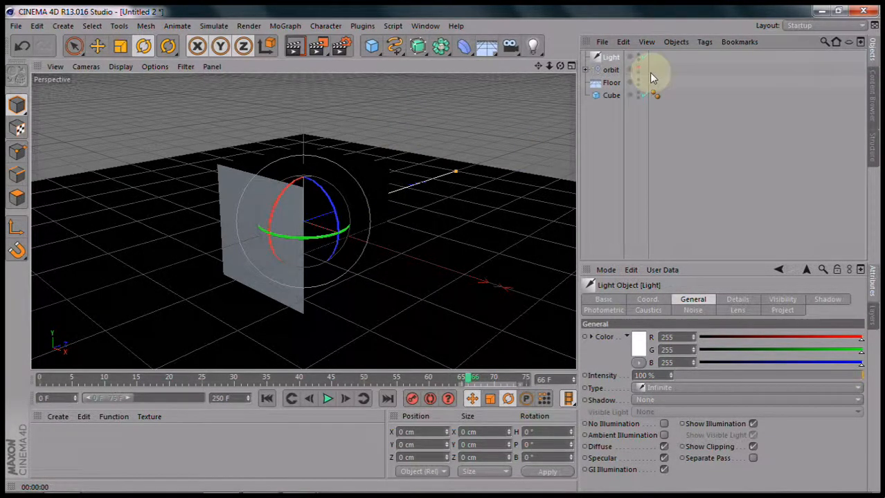
pyautogui.doubleClick(611, 58)
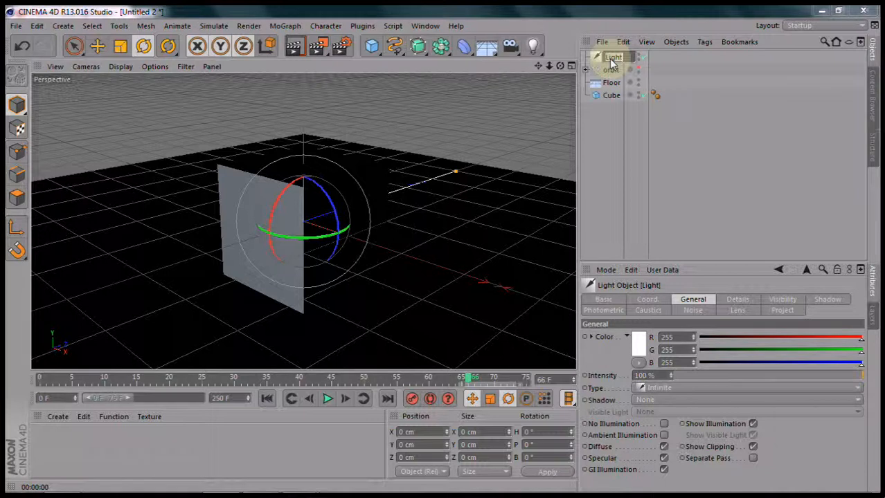
pyautogui.write('KEY')
pyautogui.press('Return')
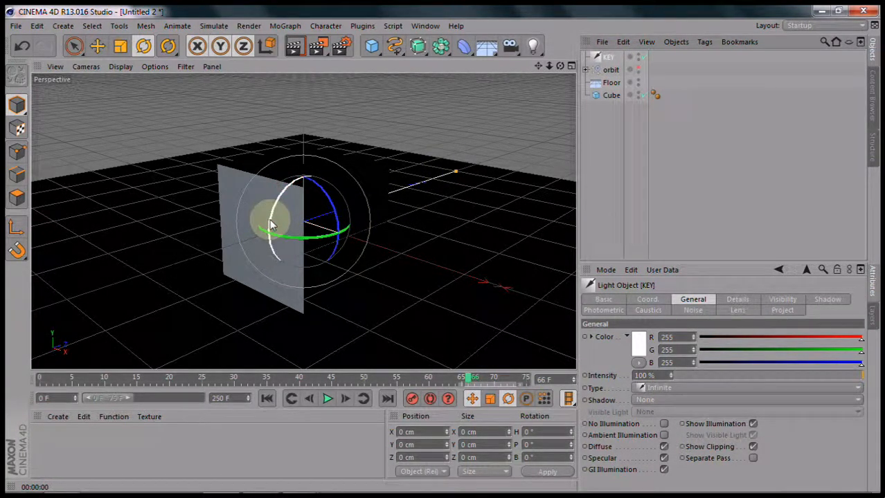
# Rotate the KEY light to about H 10.9°, P -30.9°, B 5.7° and set its shadow to Shadow Maps (Soft).
pyautogui.moveTo(271, 223); pyautogui.dragTo(283, 199)
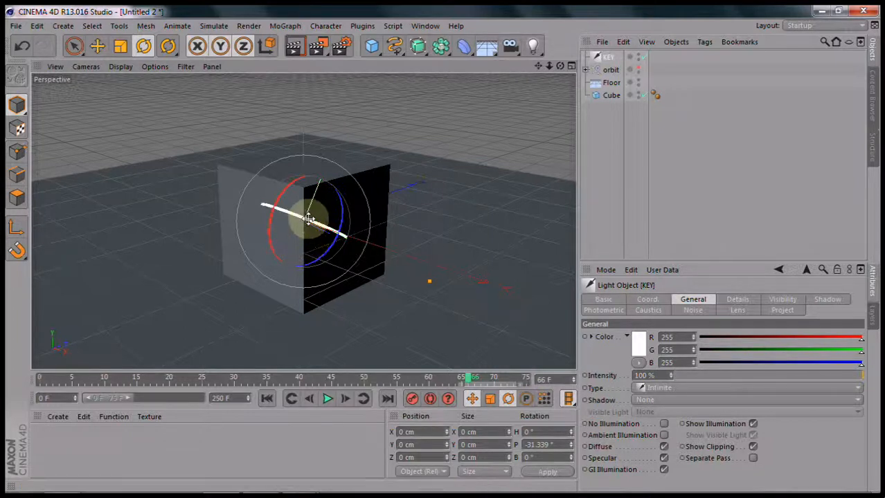
pyautogui.moveTo(292, 215); pyautogui.dragTo(308, 226)
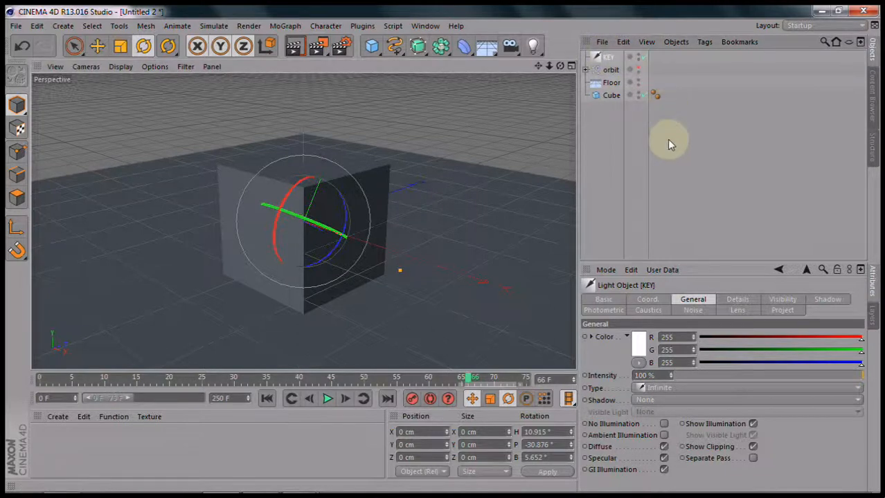
pyautogui.click(662, 399)
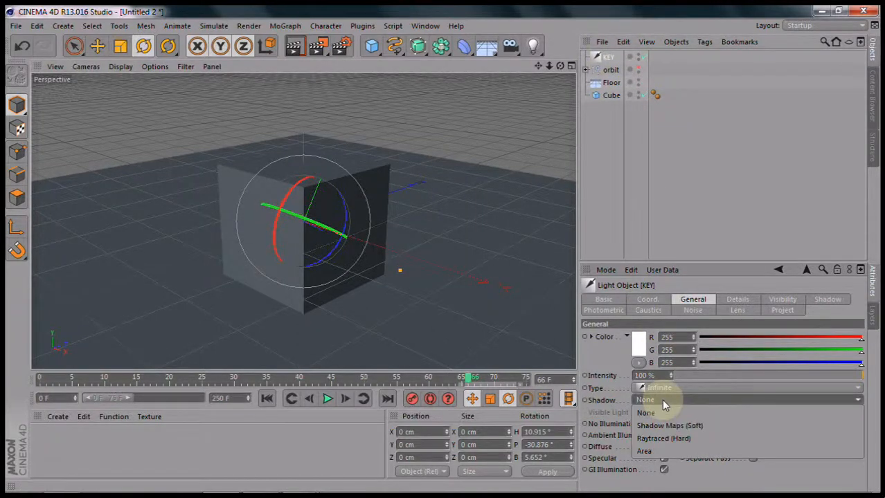
pyautogui.click(677, 422)
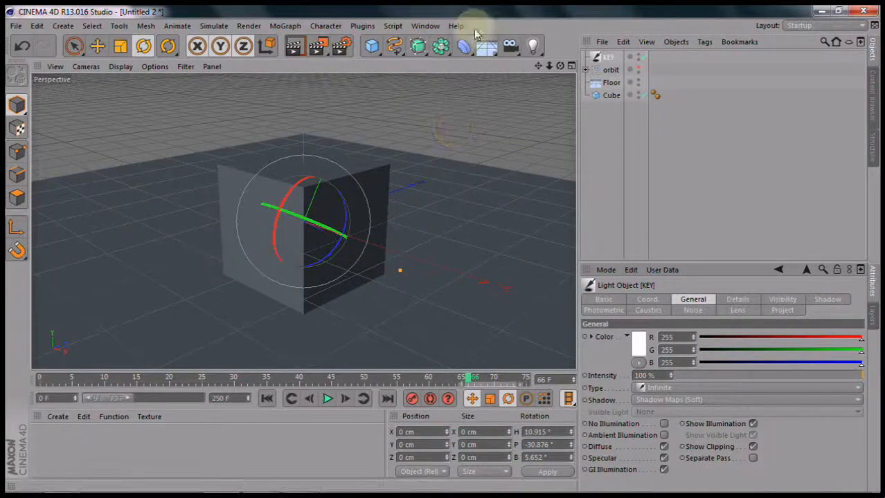
# Add an omni light and move it beside the cube to about X 231 cm, Z 136 cm.
pyautogui.click(535, 48)
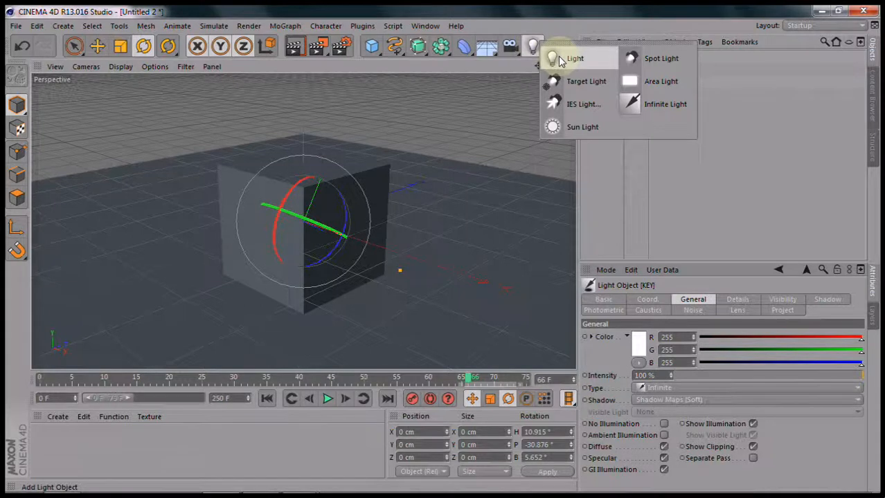
pyautogui.click(572, 59)
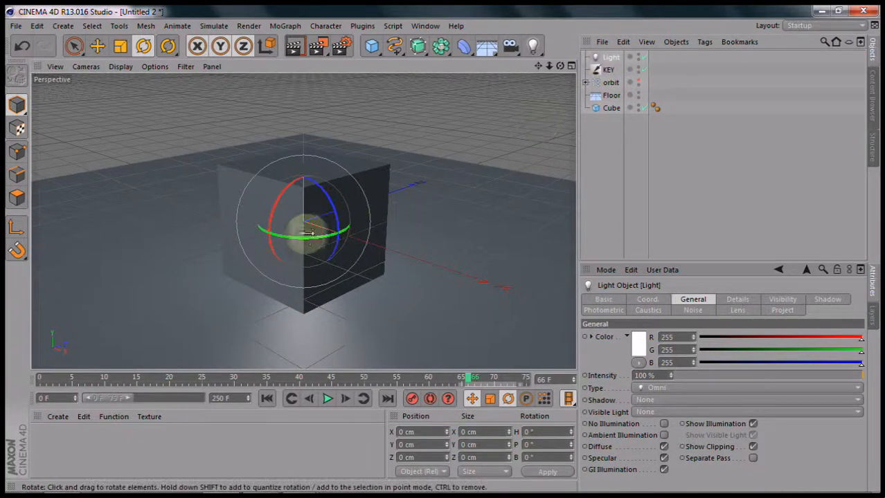
pyautogui.press('e')
pyautogui.moveTo(382, 237); pyautogui.dragTo(493, 280)
pyautogui.moveTo(452, 243); pyautogui.dragTo(500, 229)
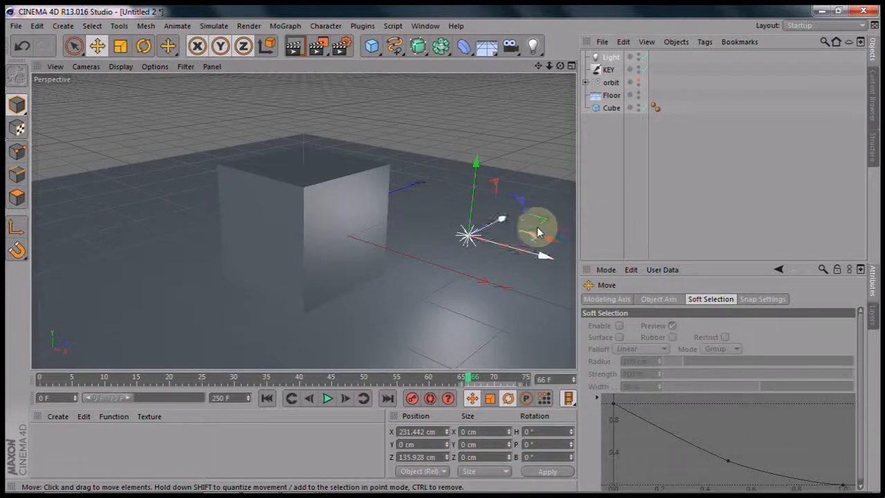
# Rename the omni light FILL, reduce its intensity to 33 %, and render the view.
pyautogui.click(610, 60)
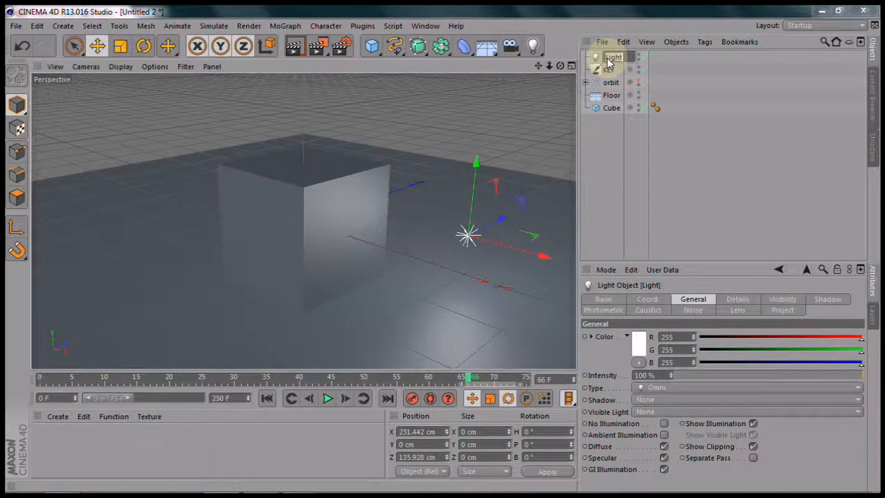
pyautogui.write('Fill')
pyautogui.press('Return')
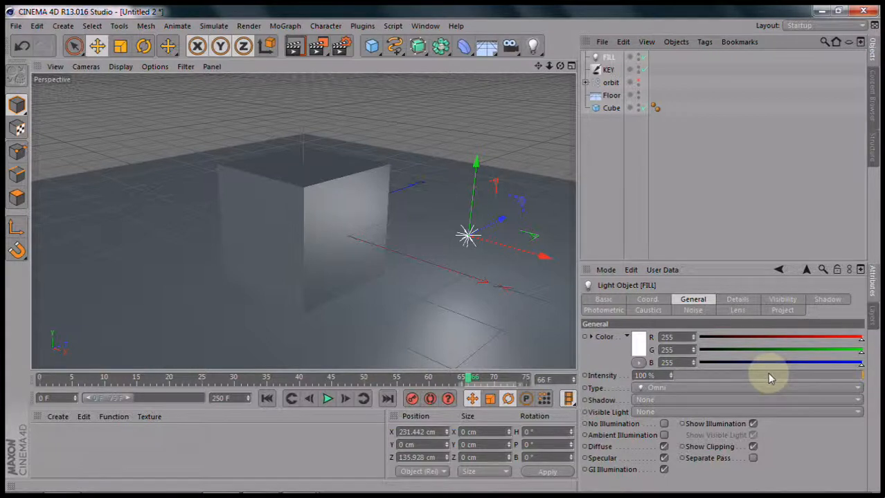
pyautogui.moveTo(767, 372); pyautogui.dragTo(734, 372)
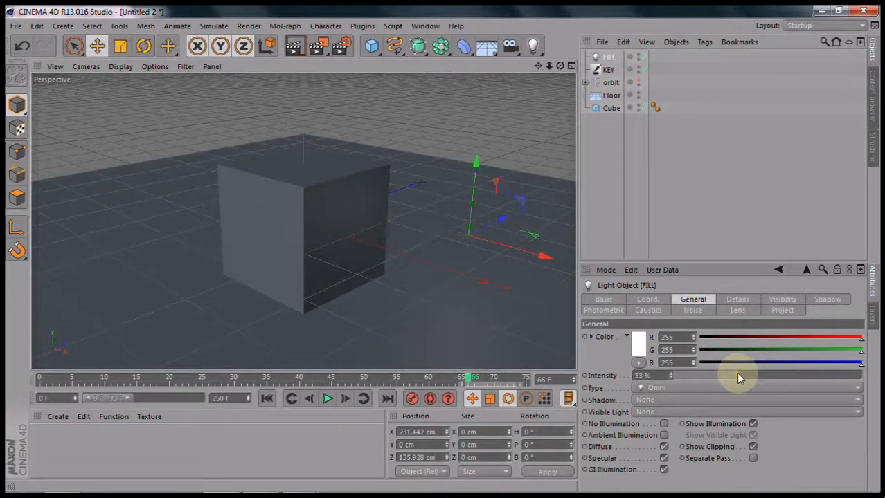
pyautogui.click(294, 45)
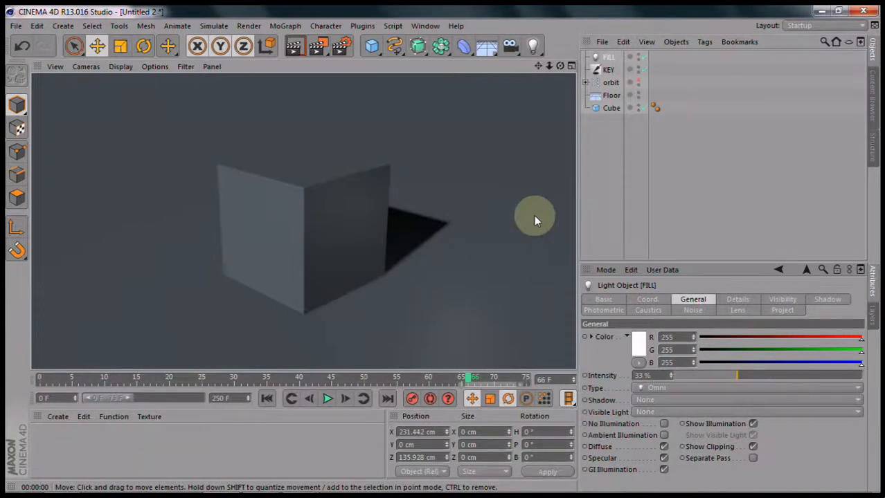
# Add another infinite light and rotate it to about H -134.9°, P -5.2° so it shines from behind the cube.
pyautogui.click(533, 47)
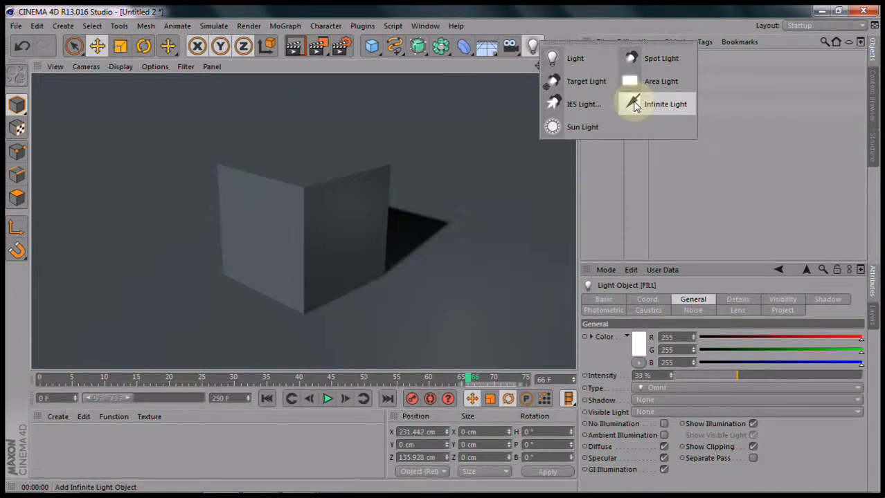
pyautogui.click(634, 104)
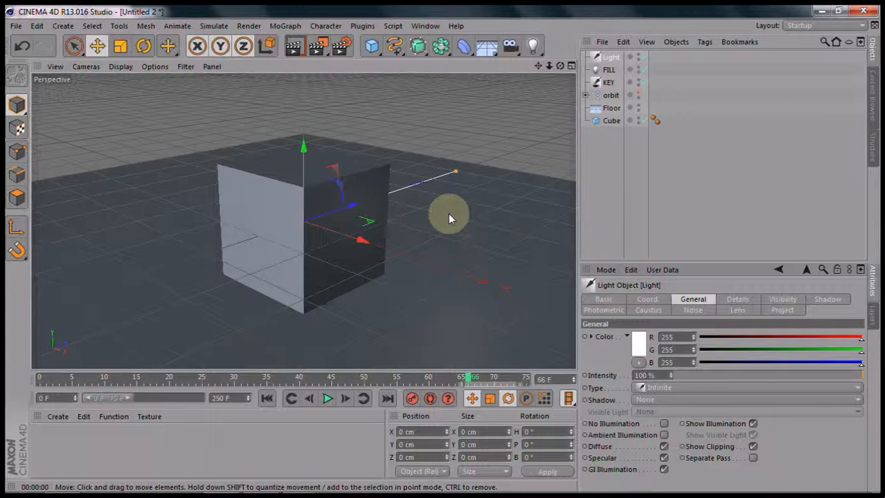
pyautogui.press('r')
pyautogui.moveTo(326, 234); pyautogui.dragTo(81, 248)
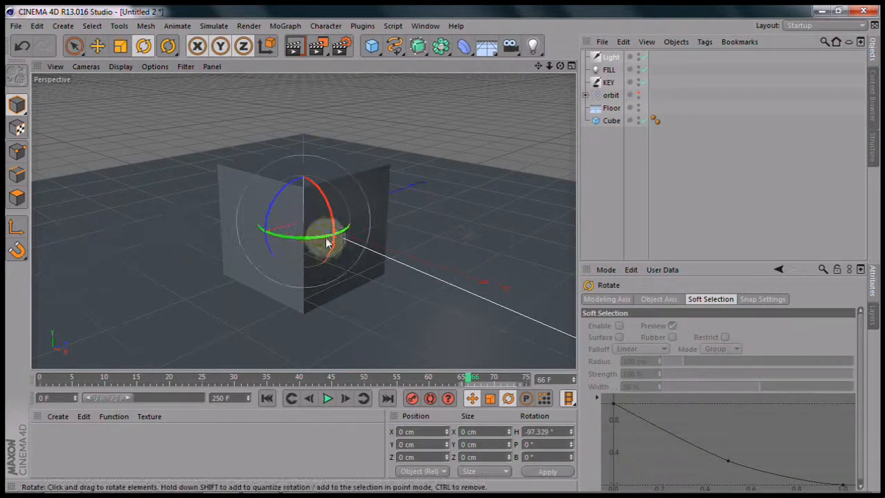
pyautogui.moveTo(328, 242); pyautogui.dragTo(301, 222)
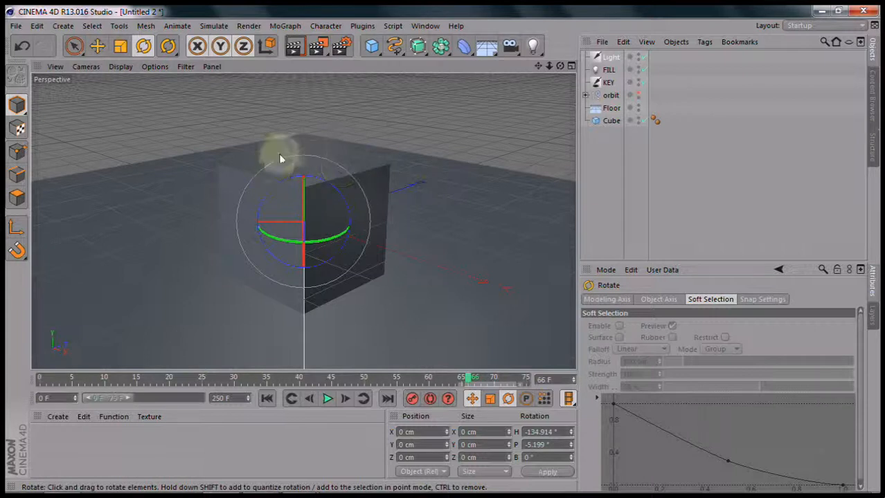
# Rename the new infinite light BACK and render the view.
pyautogui.click(611, 57)
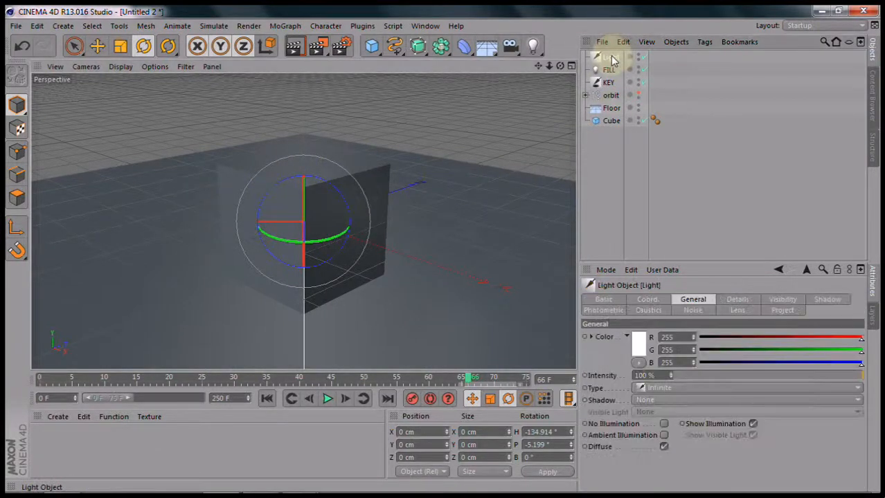
pyautogui.doubleClick(612, 58)
pyautogui.write('BACK')
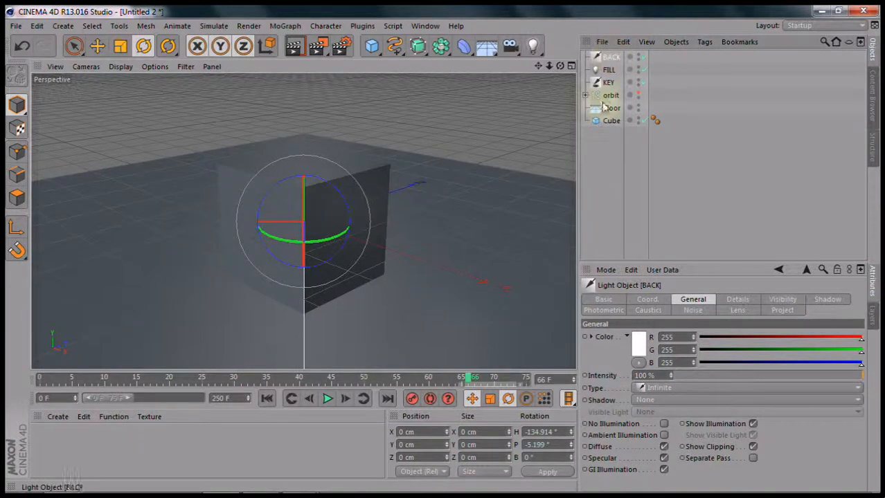
pyautogui.click(298, 46)
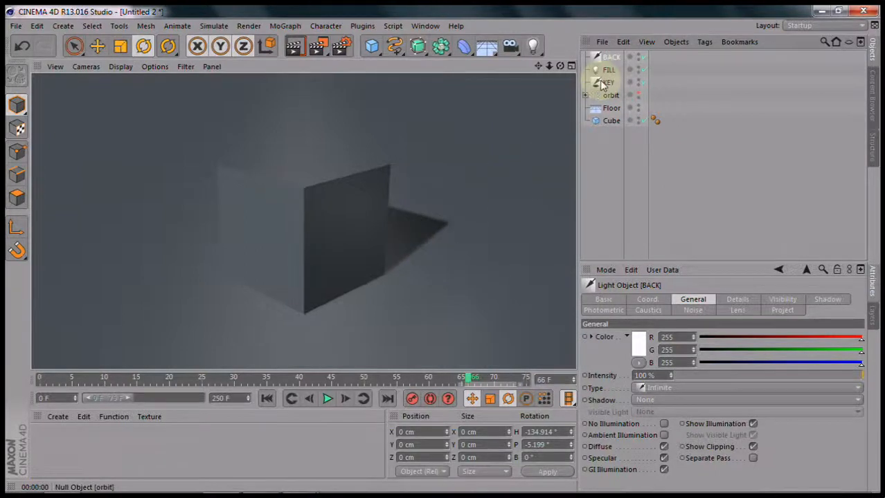
# Exclude the Floor from the BACK light's illumination, keeping the mode on Exclude, and render the view.
pyautogui.click(611, 59)
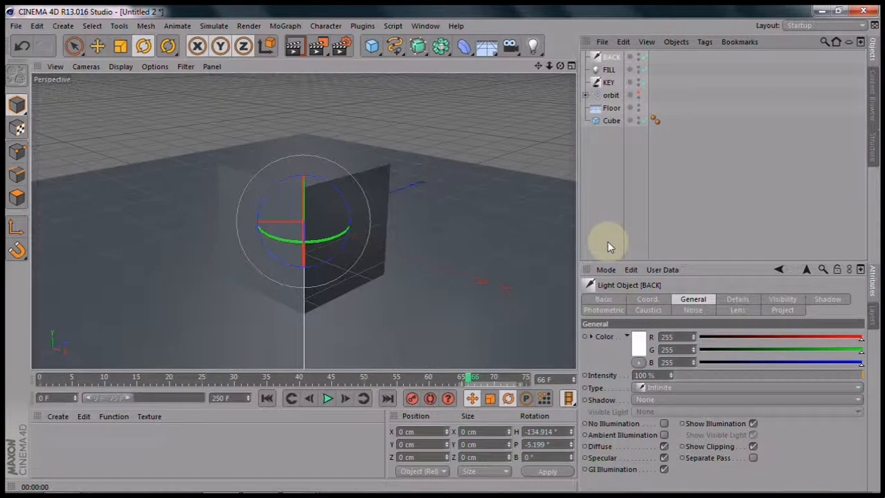
pyautogui.click(782, 311)
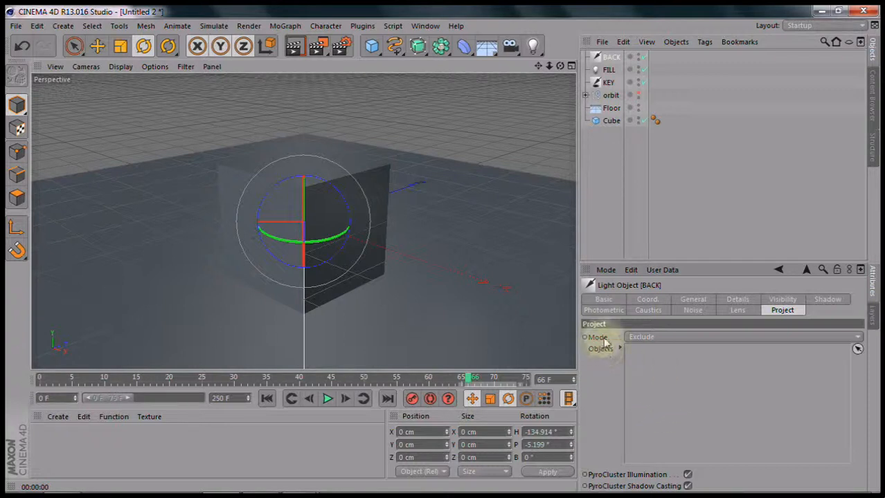
pyautogui.click(714, 337)
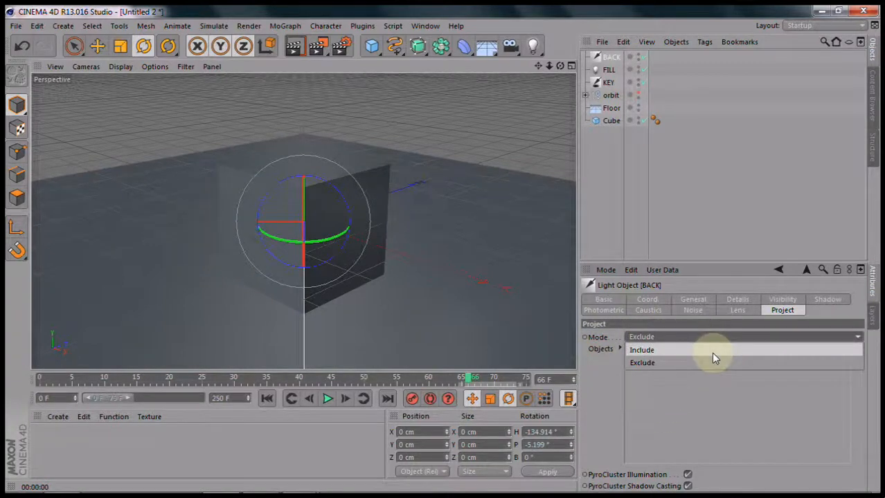
pyautogui.click(725, 337)
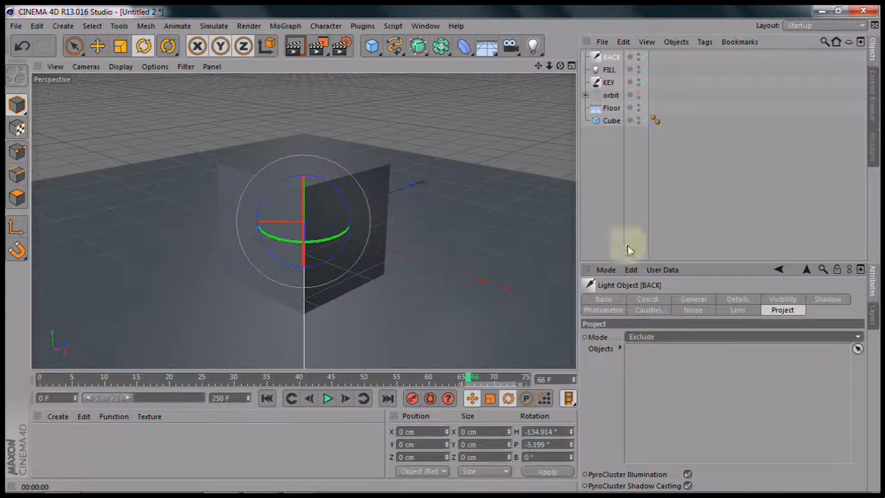
pyautogui.moveTo(612, 113); pyautogui.dragTo(681, 361)
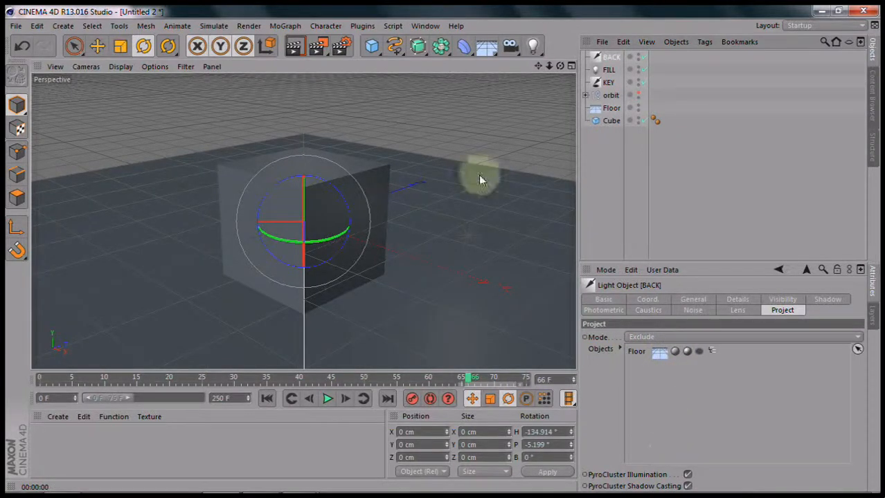
pyautogui.click(293, 46)
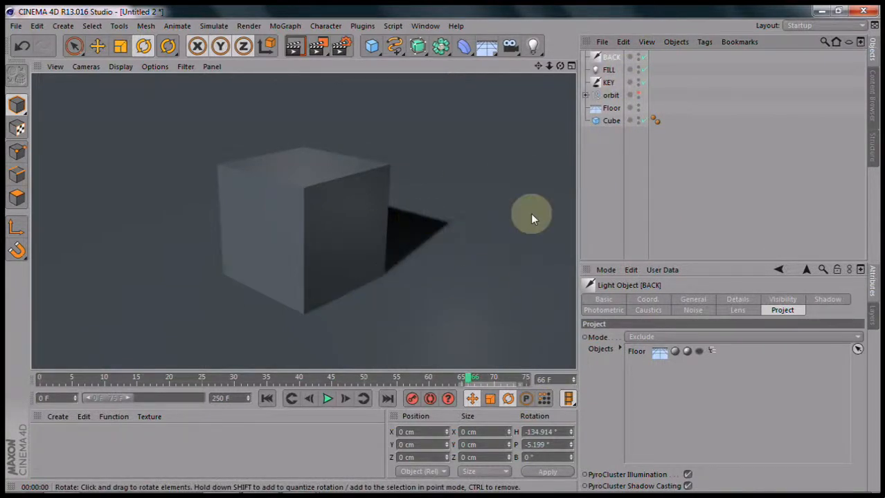
# Exclude the Floor from the FILL light's illumination and render the view.
pyautogui.click(606, 70)
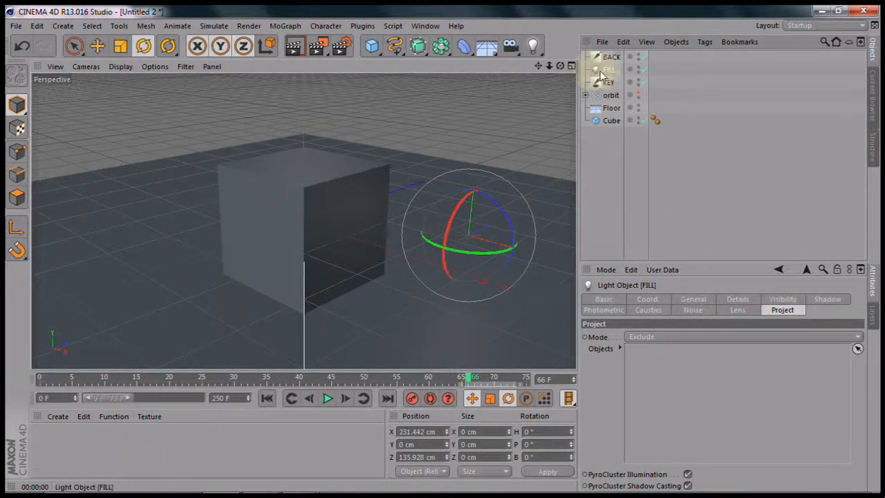
pyautogui.moveTo(611, 109); pyautogui.dragTo(685, 391)
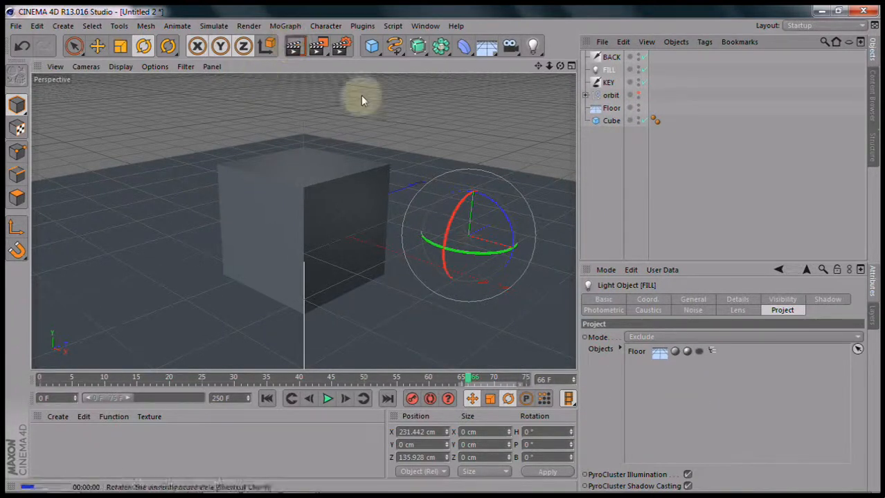
pyautogui.hotkey('ctrl', 'r')
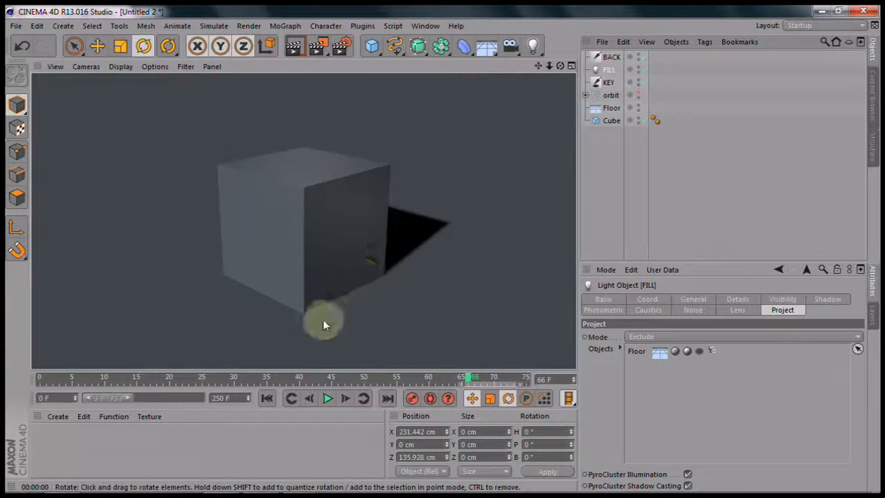
# Exclude the Floor from the KEY light's illumination and render the view.
pyautogui.click(608, 83)
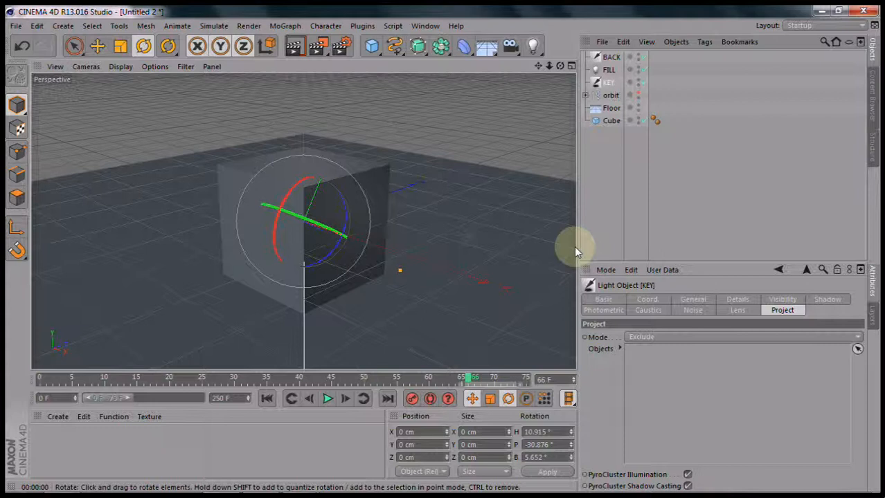
pyautogui.moveTo(614, 113); pyautogui.dragTo(675, 357)
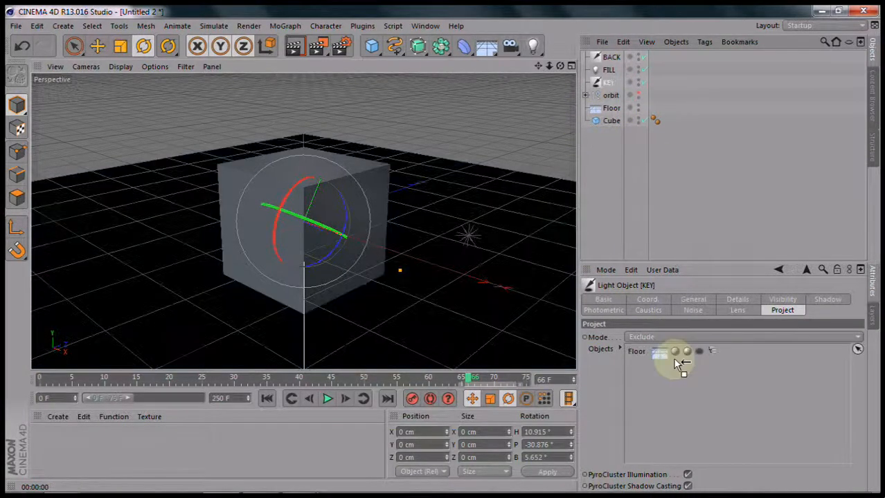
pyautogui.click(296, 46)
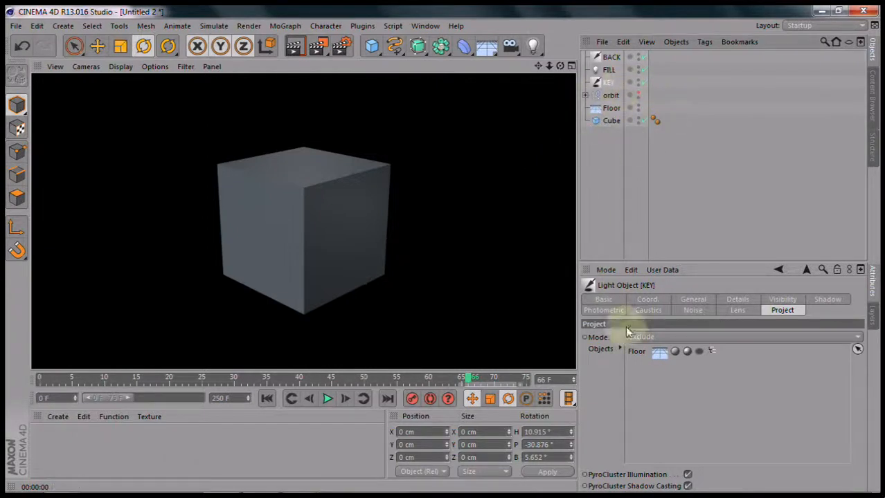
# Remove the Floor from the KEY light's exclusion list and render the view.
pyautogui.click(634, 352)
pyautogui.press('Delete')
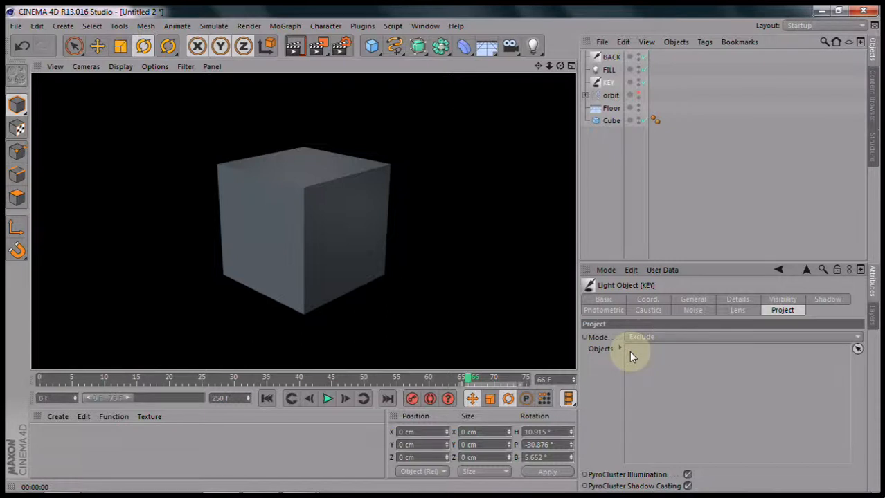
pyautogui.click(293, 45)
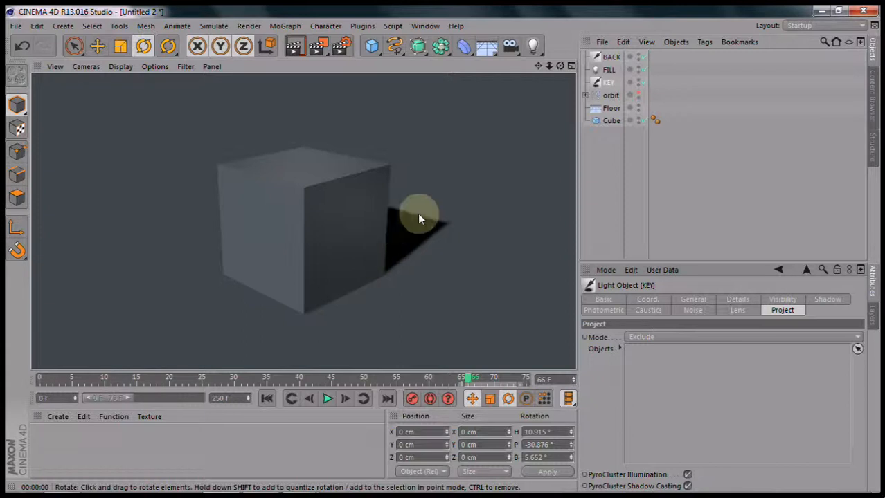
# Set the KEY light's shadow density to 70% and its shadow color to a fully saturated blue with hue 241°, and render the view.
pyautogui.click(607, 85)
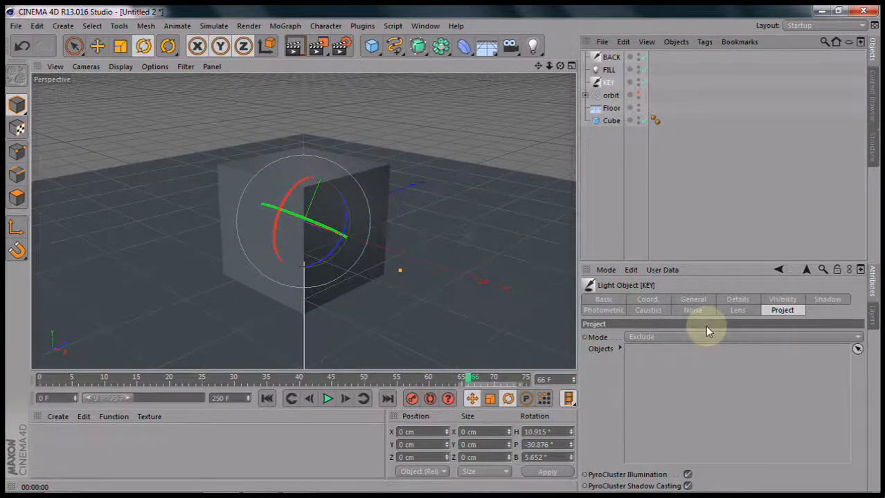
pyautogui.click(825, 300)
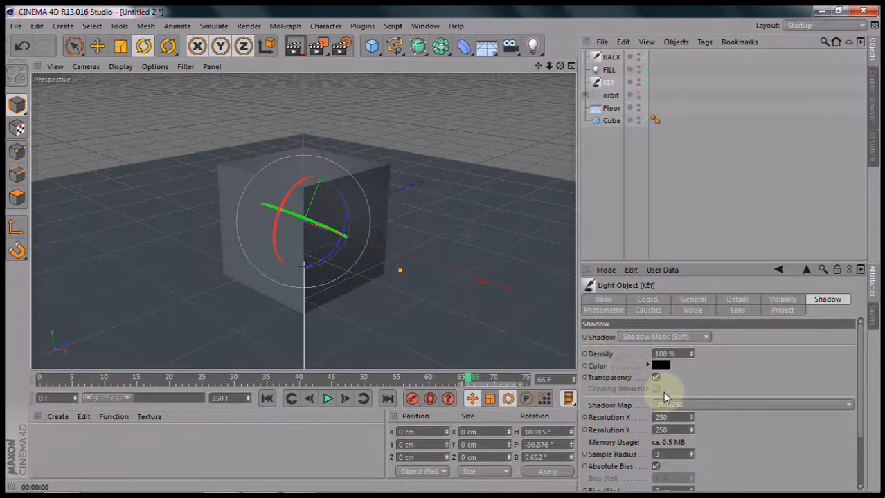
pyautogui.moveTo(691, 354); pyautogui.dragTo(693, 359)
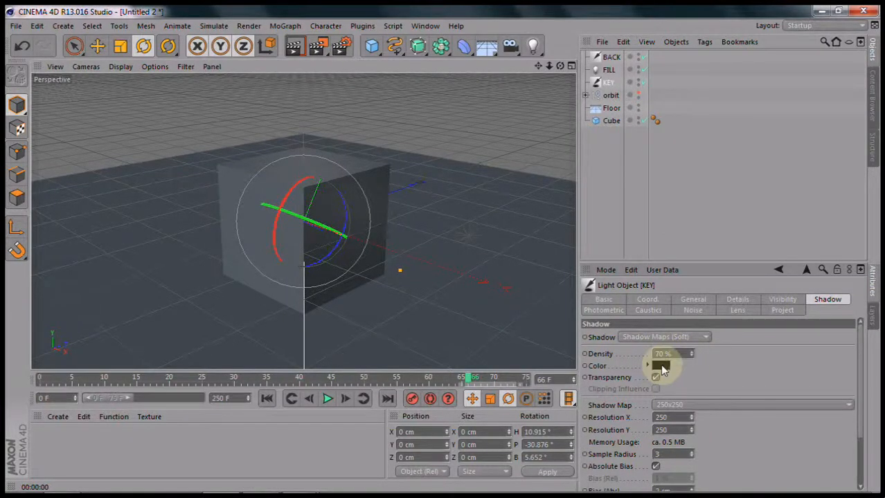
pyautogui.click(662, 366)
pyautogui.moveTo(711, 317); pyautogui.dragTo(708, 317)
pyautogui.moveTo(663, 337); pyautogui.dragTo(669, 324)
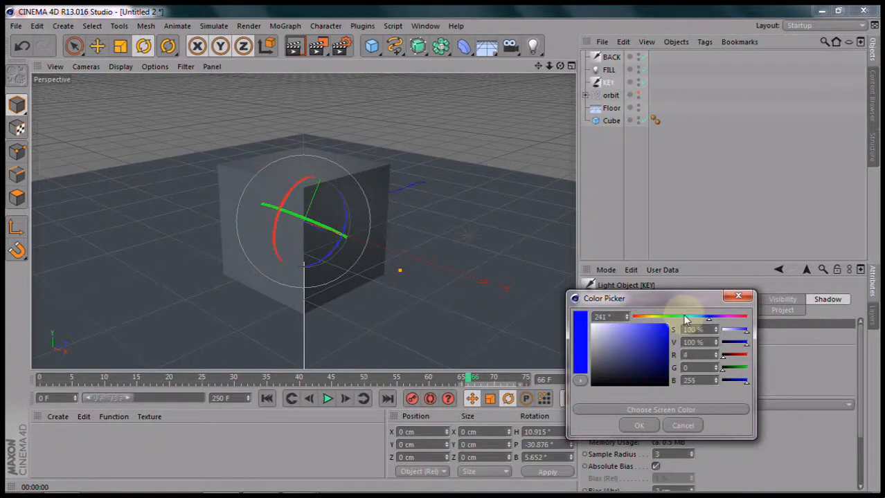
pyautogui.click(639, 426)
pyautogui.click(293, 45)
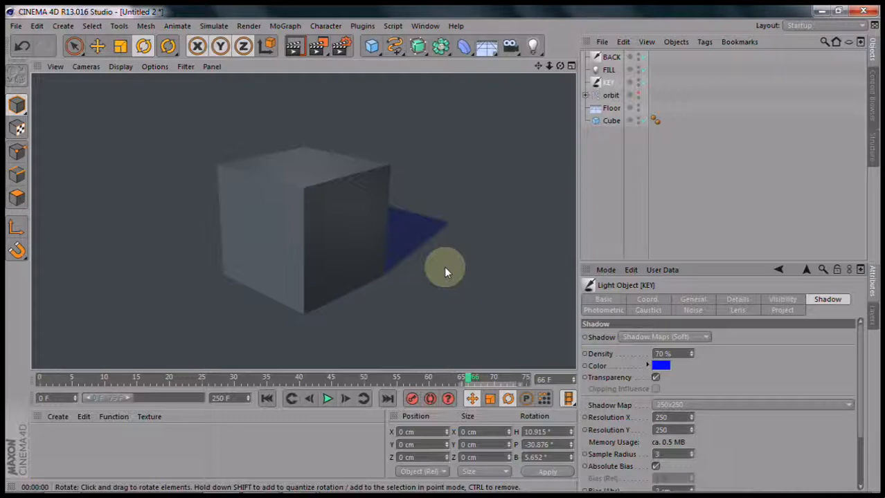
pyautogui.moveTo(440, 219); pyautogui.dragTo(472, 296)
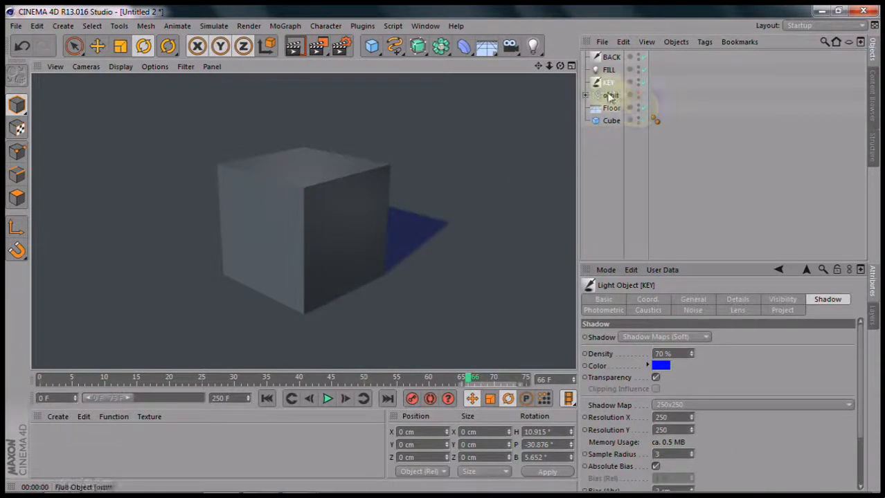
pyautogui.moveTo(380, 248); pyautogui.dragTo(421, 266)
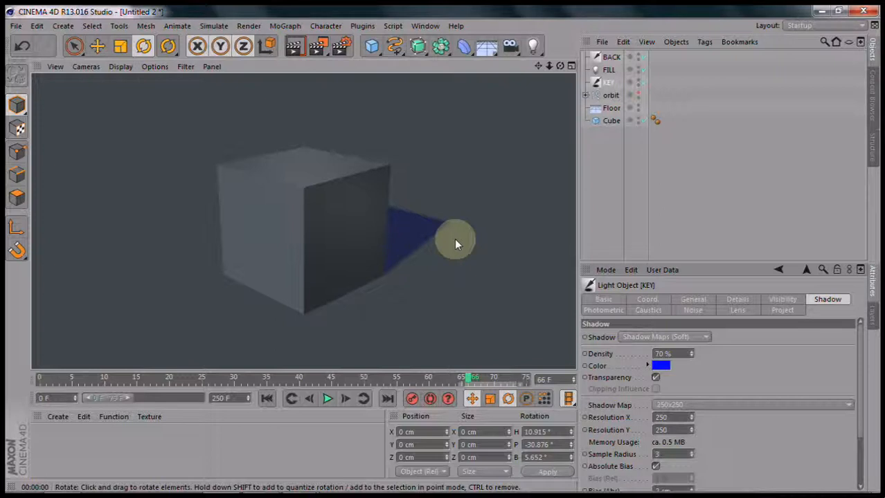
pyautogui.moveTo(464, 245); pyautogui.dragTo(294, 147)
# Rotate the KEY light to a heading of about -1° and a pitch of about -31°, and render the view.
pyautogui.click(610, 56)
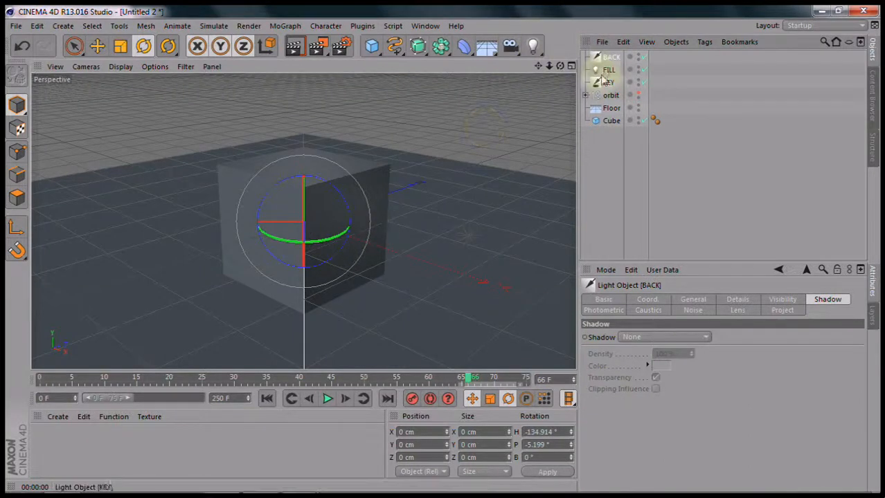
pyautogui.click(608, 82)
pyautogui.moveTo(322, 228); pyautogui.dragTo(310, 231)
pyautogui.click(294, 46)
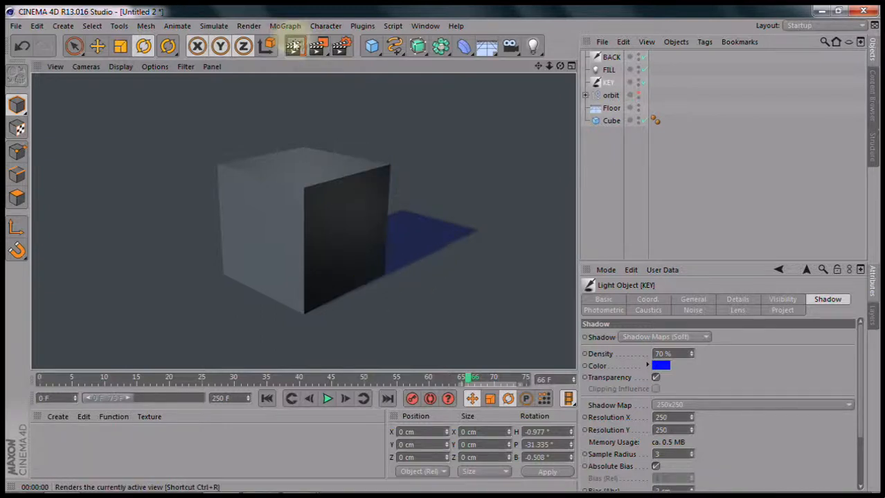
# Rotate the KEY light further to a heading of about -29° and a bank of about -15°, and render the view.
pyautogui.click(609, 83)
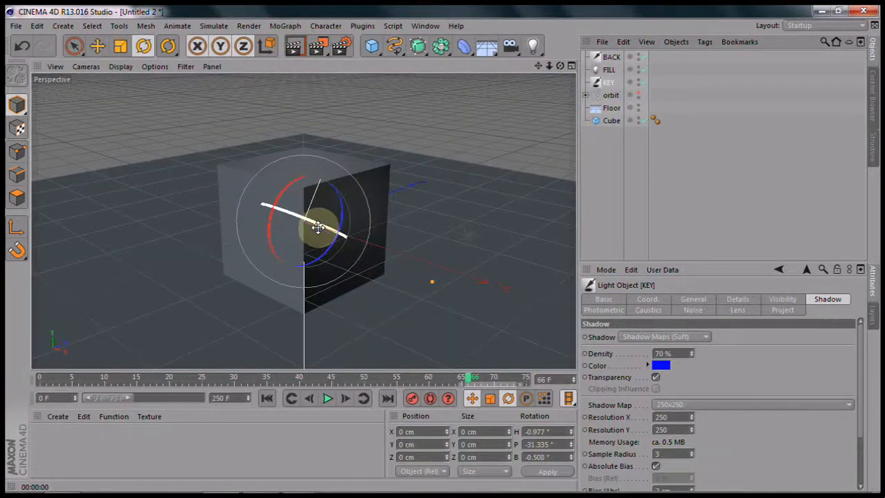
pyautogui.moveTo(316, 222); pyautogui.dragTo(276, 214)
pyautogui.click(295, 47)
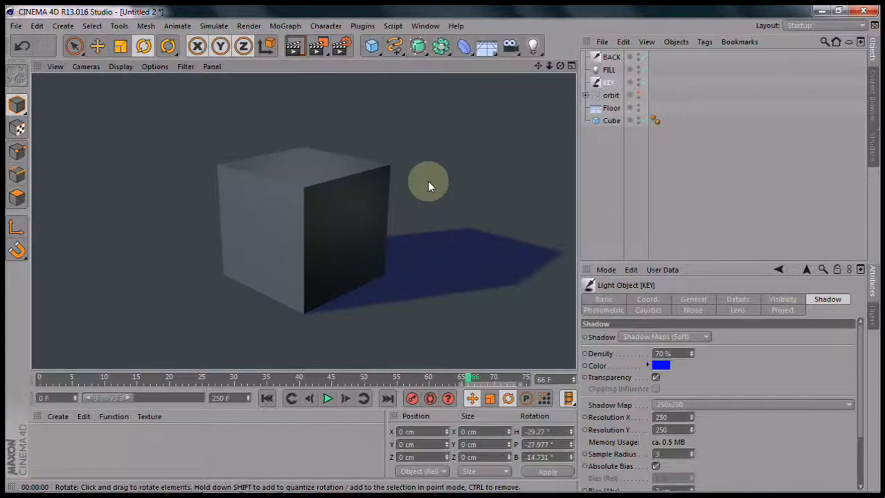
# Tilt the KEY light more steeply downward to a pitch of about -41° and render the view.
pyautogui.click(618, 83)
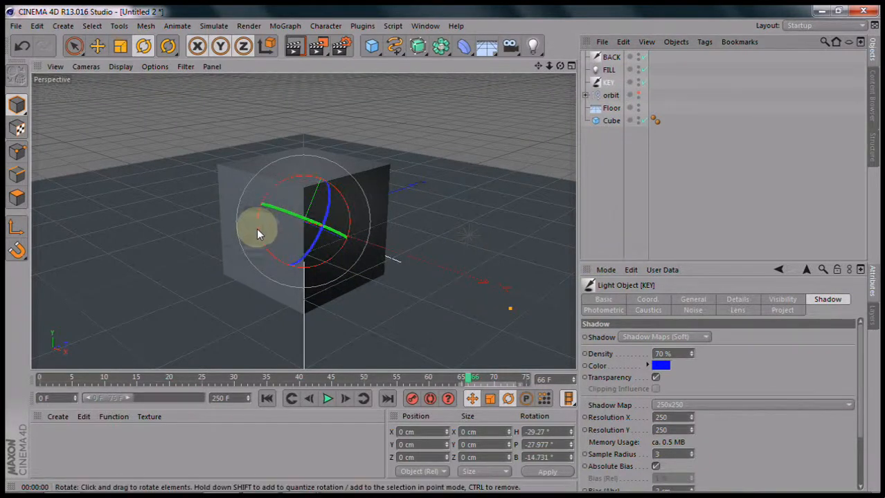
pyautogui.moveTo(261, 232); pyautogui.dragTo(263, 220)
pyautogui.moveTo(263, 220); pyautogui.dragTo(263, 220)
pyautogui.click(293, 46)
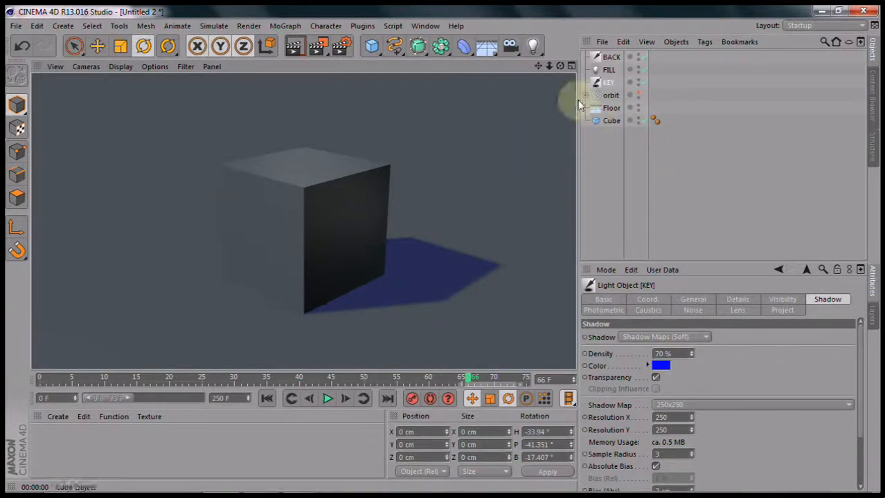
# Add a new omni light to the scene and rename it AMB.
pyautogui.click(531, 45)
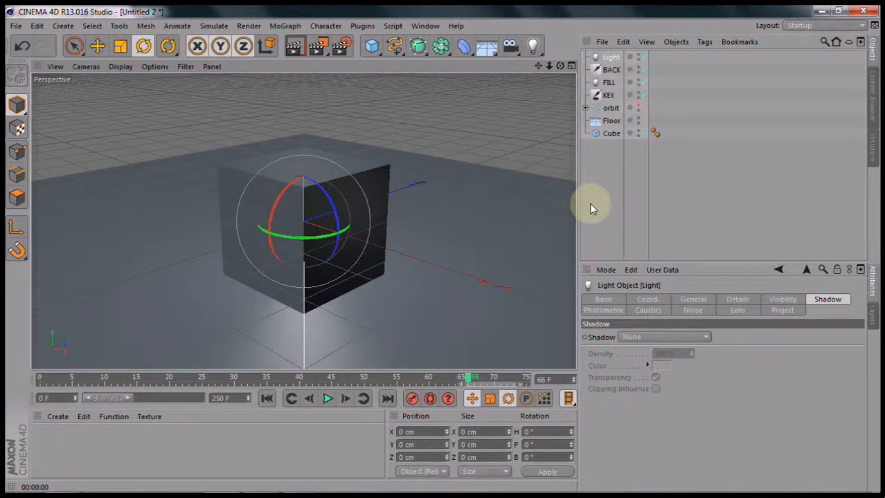
pyautogui.doubleClick(610, 57)
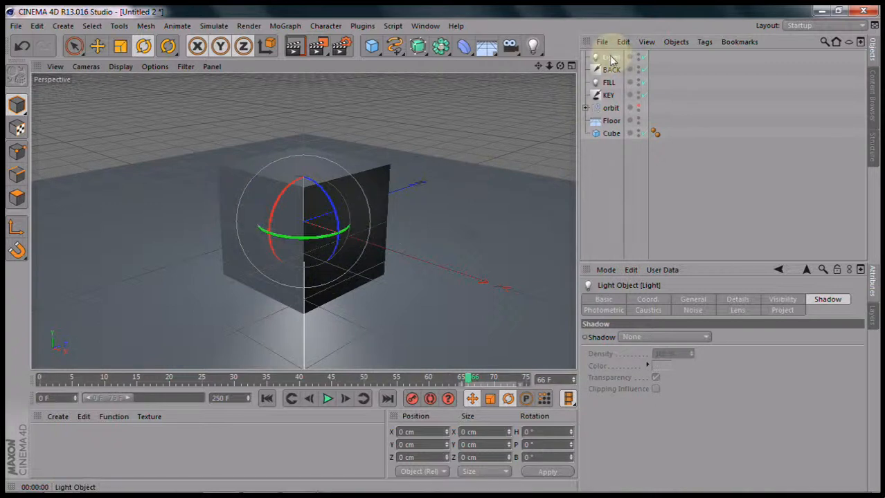
pyautogui.write('AMB')
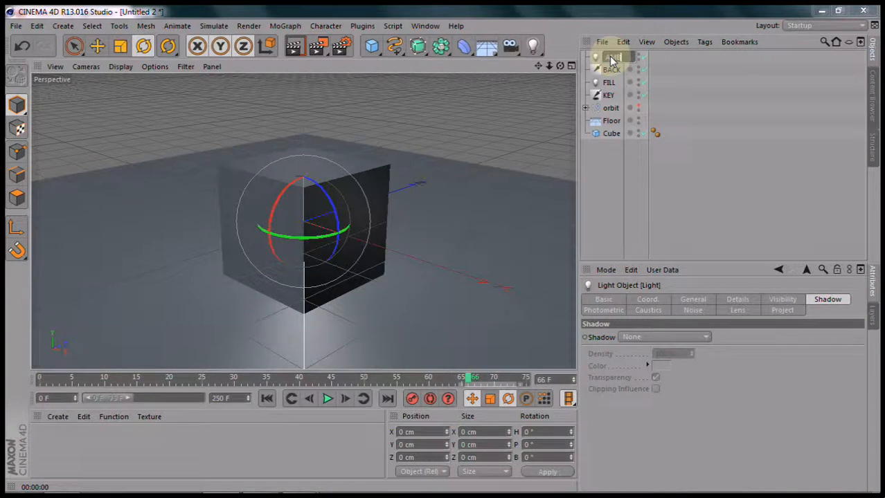
pyautogui.press('Return')
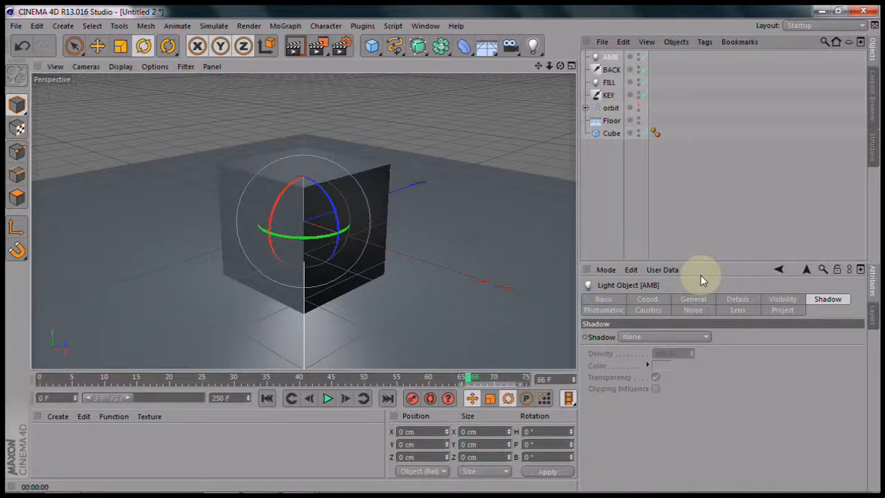
# Set the AMB light's intensity to 15%, enable Ambient Illumination for it, and render the view.
pyautogui.click(699, 299)
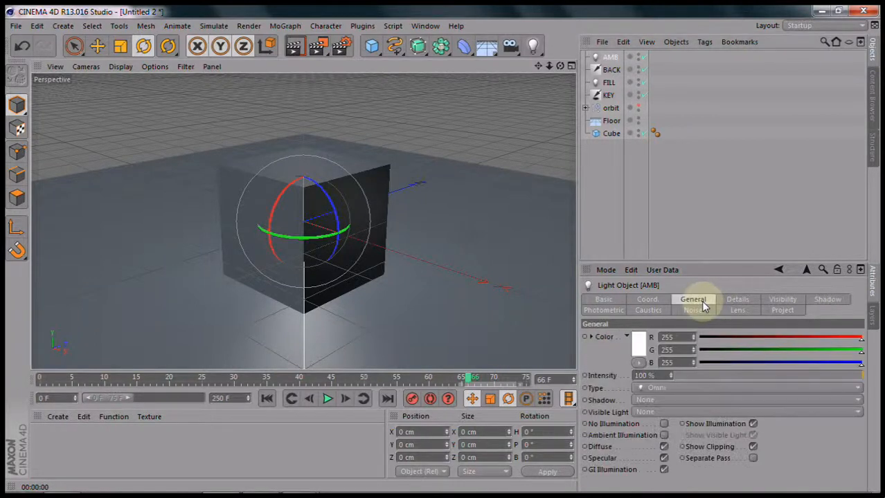
pyautogui.click(696, 375)
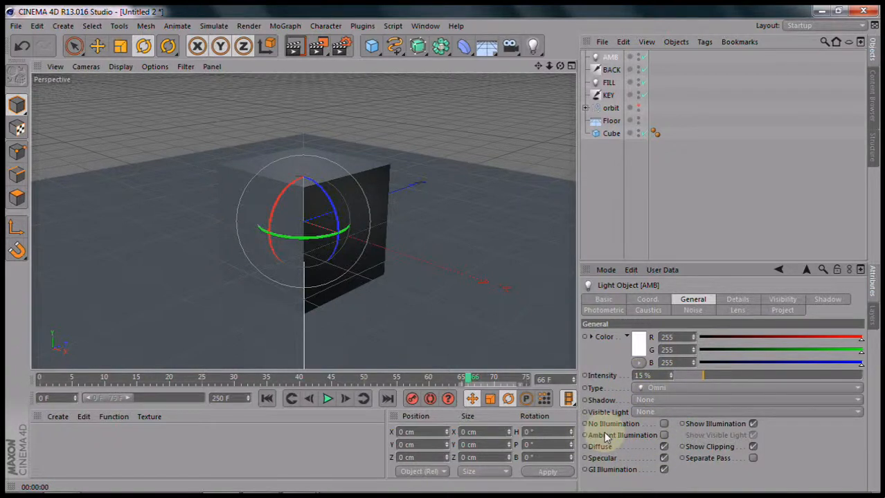
pyautogui.click(664, 436)
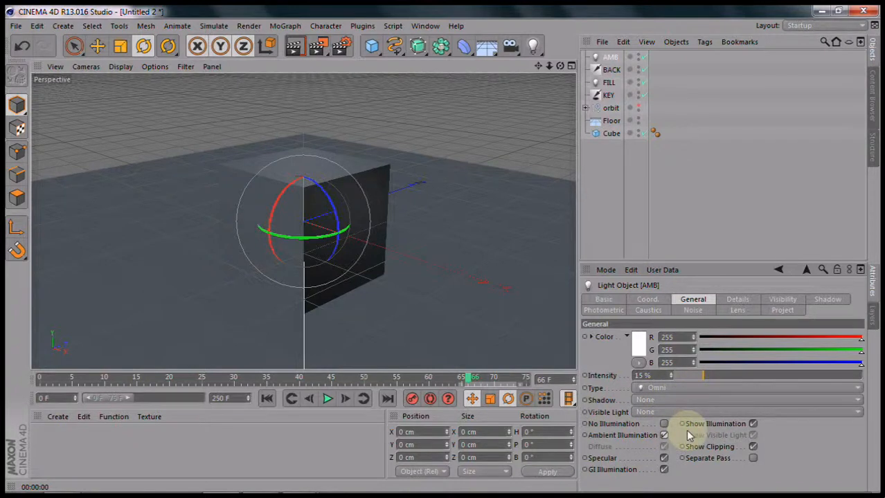
pyautogui.click(294, 47)
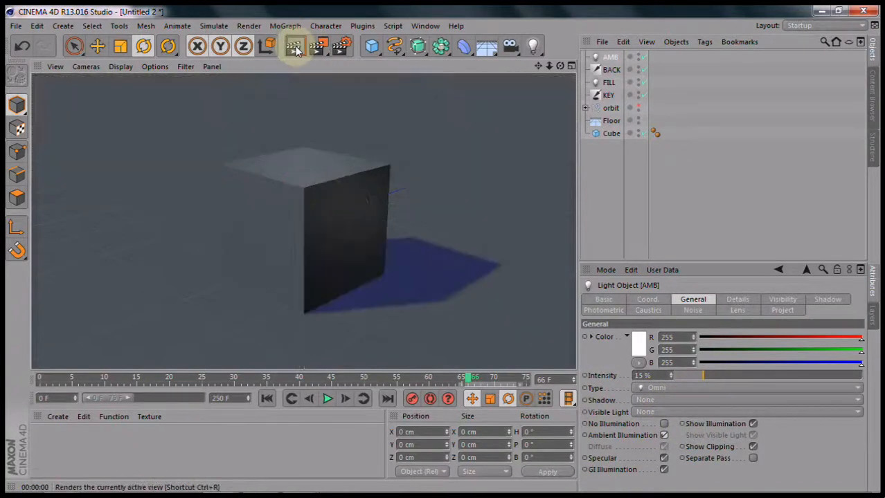
pyautogui.click(236, 262)
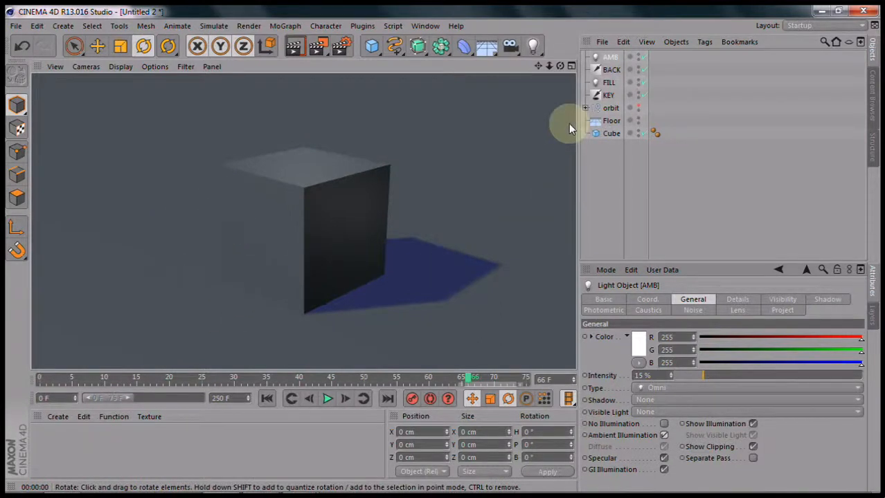
# Exclude the Floor from the AMB light's illumination and render the view.
pyautogui.click(780, 308)
pyautogui.moveTo(613, 61)
pyautogui.mouseDown()
pyautogui.moveTo(695, 366)
pyautogui.moveTo(600, 103)
pyautogui.moveTo(609, 56)
pyautogui.mouseUp()
pyautogui.moveTo(612, 125); pyautogui.dragTo(689, 371)
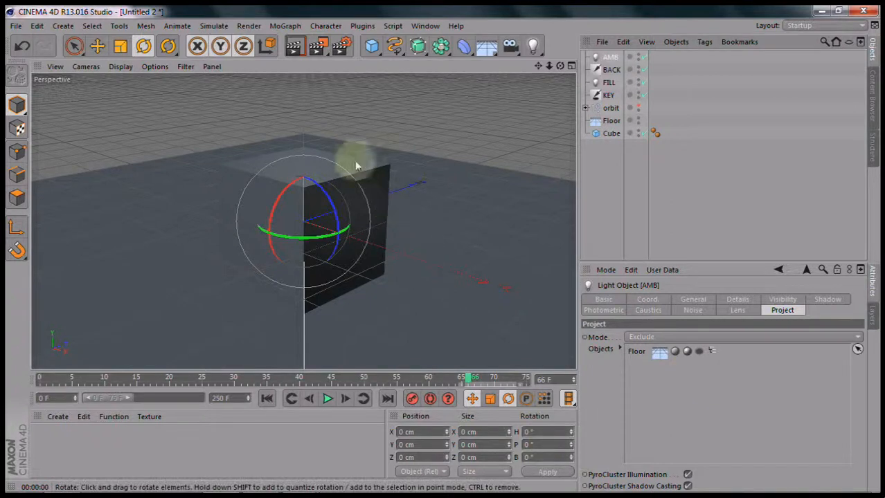
pyautogui.click(296, 47)
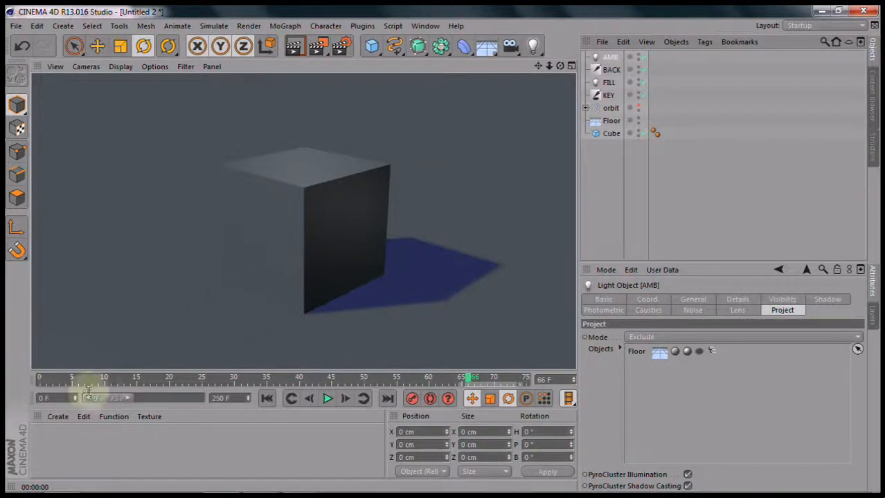
# Create a new default material, apply it to the Floor, and render the view.
pyautogui.click(58, 417)
pyautogui.click(97, 308)
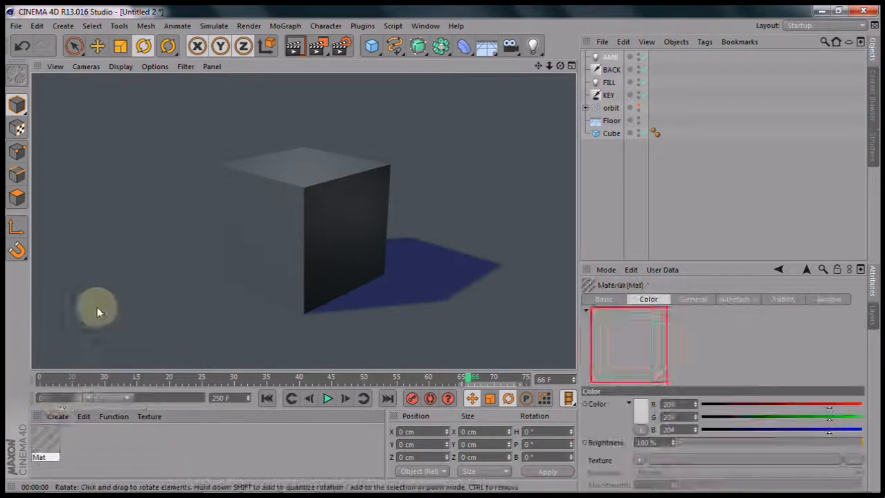
pyautogui.moveTo(45, 443); pyautogui.dragTo(612, 120)
pyautogui.click(293, 46)
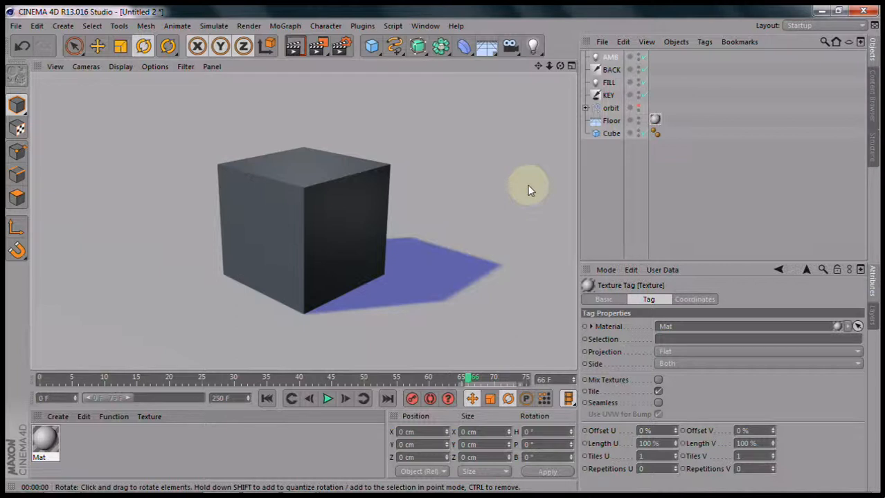
# Give the FILL light a Linear falloff and shrink its falloff radius to about 377 cm.
pyautogui.click(608, 83)
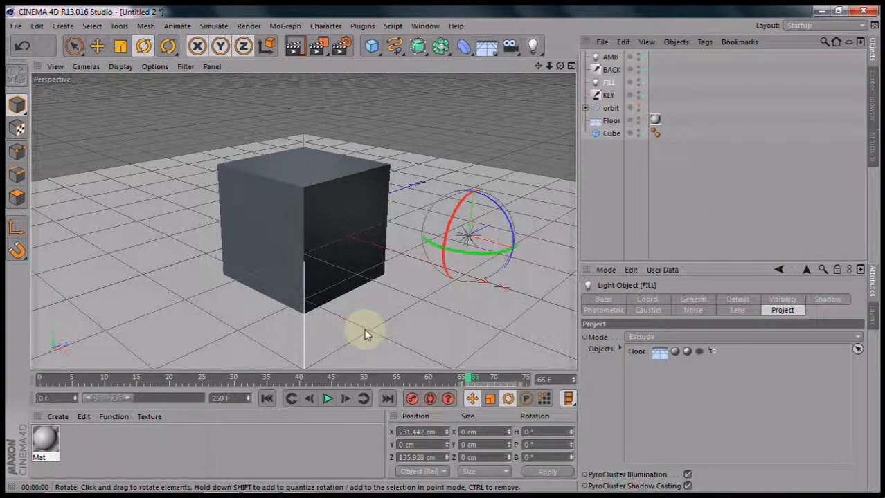
pyautogui.click(738, 299)
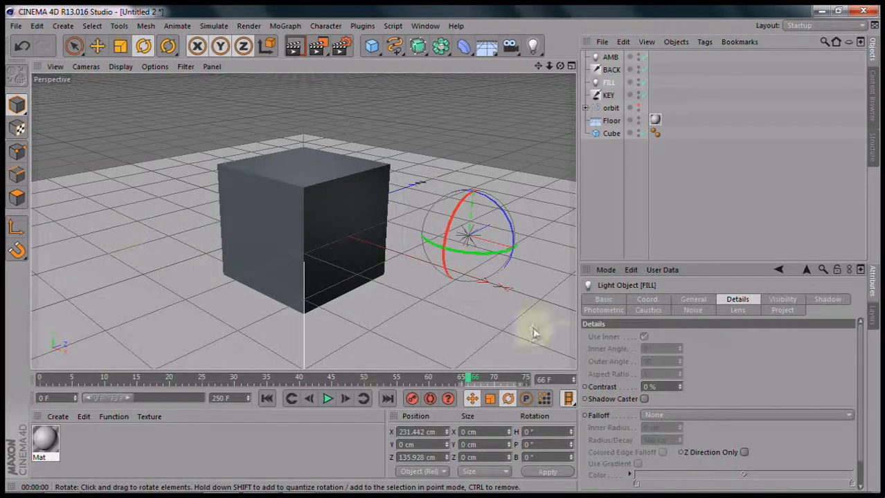
pyautogui.click(717, 418)
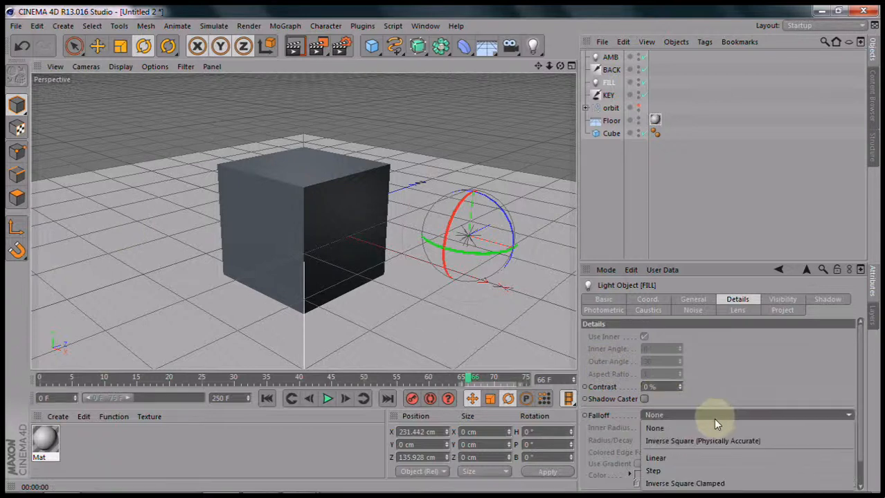
pyautogui.click(701, 458)
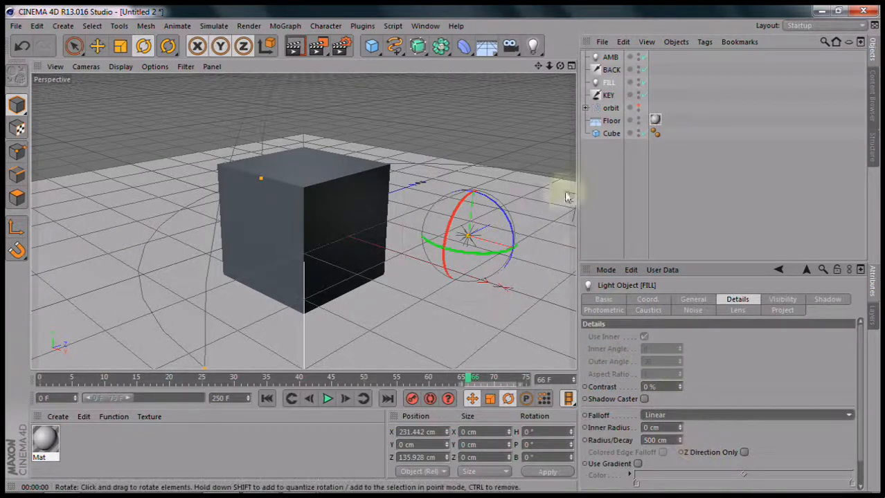
pyautogui.moveTo(549, 66)
pyautogui.mouseDown()
pyautogui.moveTo(443, 256)
pyautogui.moveTo(549, 66)
pyautogui.mouseUp()
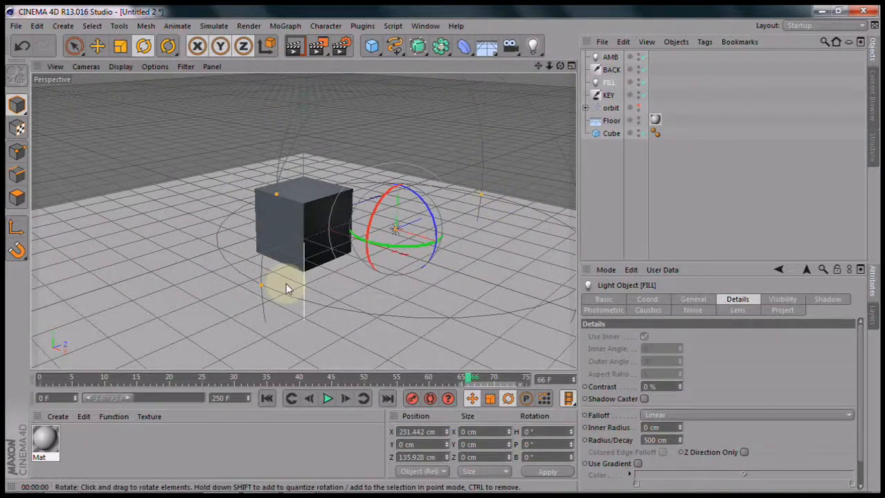
pyautogui.moveTo(479, 194); pyautogui.dragTo(470, 213)
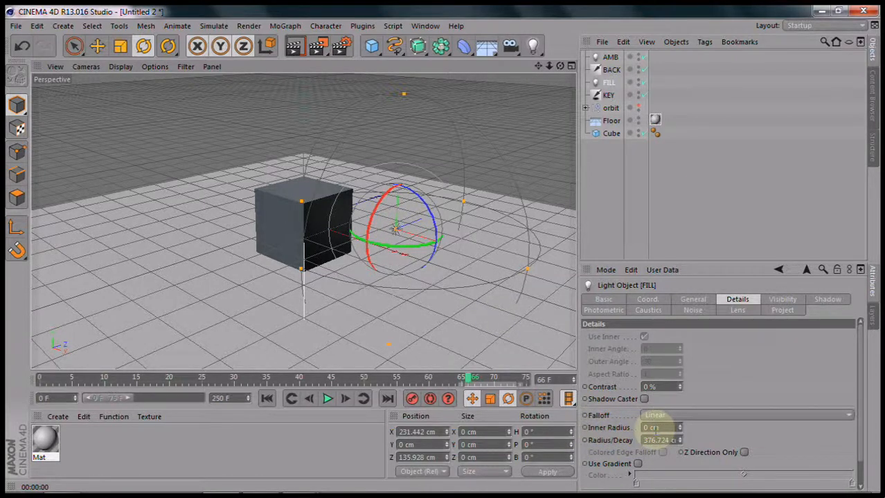
# Set the FILL light's inner falloff radius to about 256 cm and render the view.
pyautogui.click(695, 299)
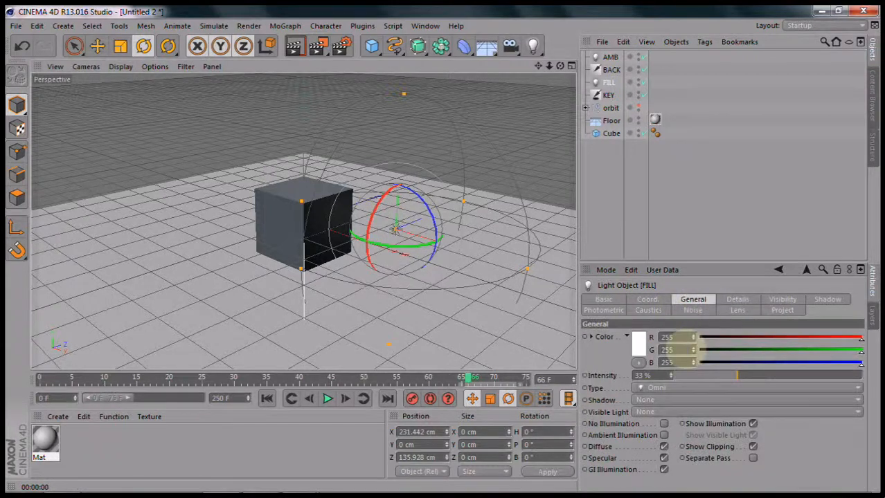
pyautogui.click(737, 299)
pyautogui.moveTo(679, 428); pyautogui.dragTo(681, 431)
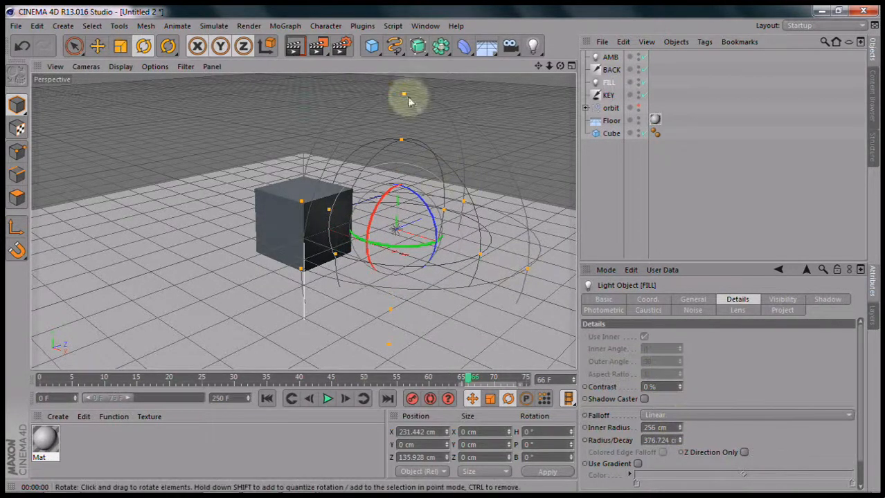
pyautogui.click(294, 46)
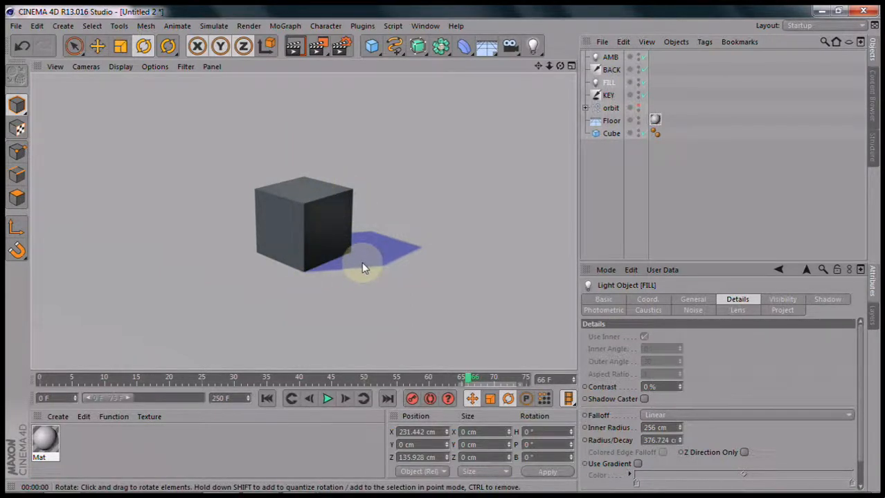
# Add a sphere, move it out of the cube to about X 219 cm, and scale it down uniformly to about 76 cm.
pyautogui.moveTo(369, 47); pyautogui.dragTo(600, 82)
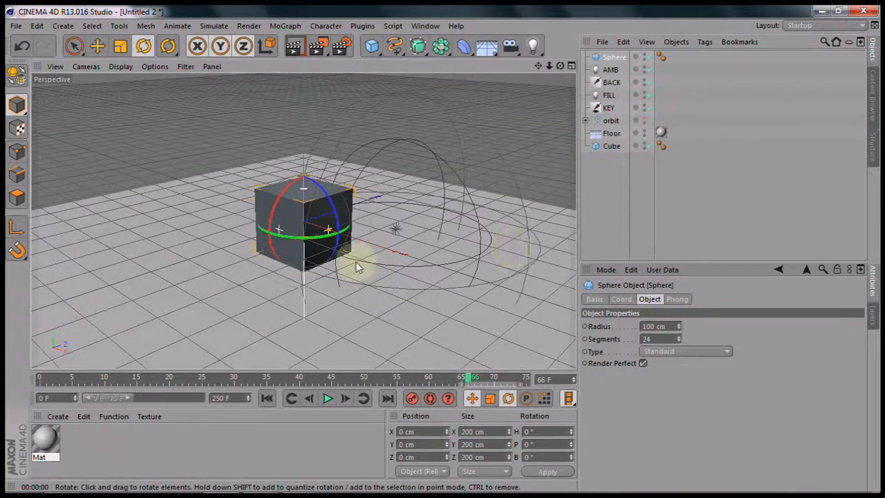
pyautogui.press('e')
pyautogui.moveTo(362, 237); pyautogui.dragTo(424, 268)
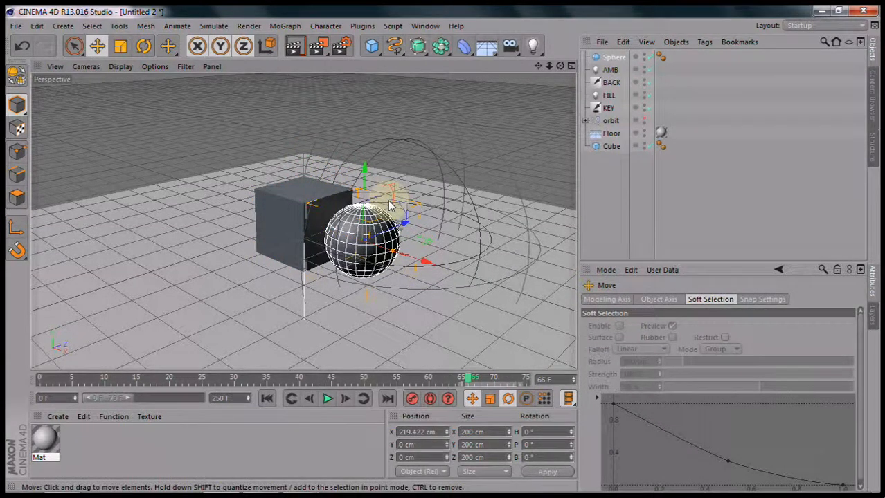
pyautogui.press('t')
pyautogui.moveTo(403, 208); pyautogui.dragTo(157, 340)
# Lower the sphere toward the floor in the Front view, to about Y -61 cm, and return to the Perspective view.
pyautogui.press('F4')
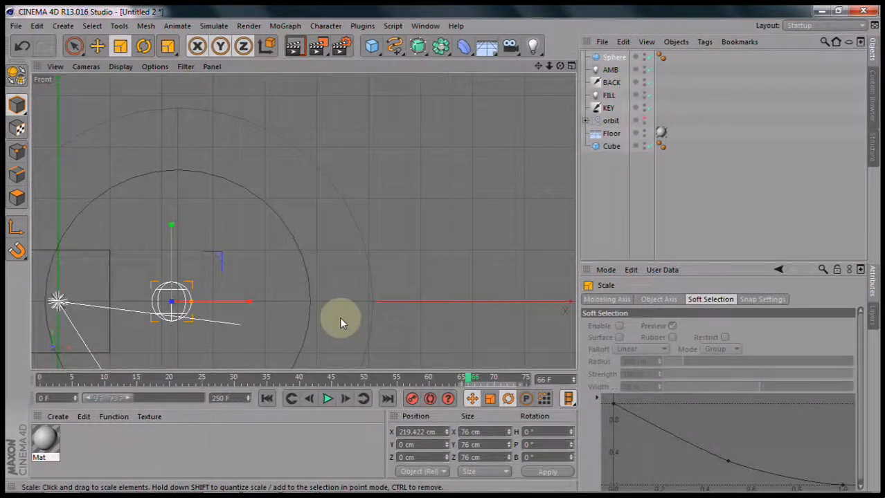
pyautogui.press('e')
pyautogui.moveTo(174, 225); pyautogui.dragTo(171, 257)
pyautogui.press('F1')
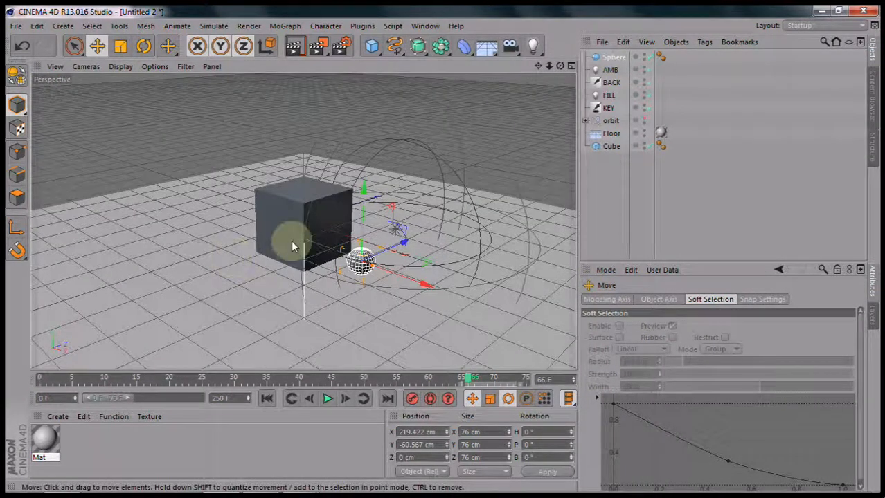
# Render the perspective view and a close-up of the cube and sphere to examine their shading and shadows.
pyautogui.click(295, 47)
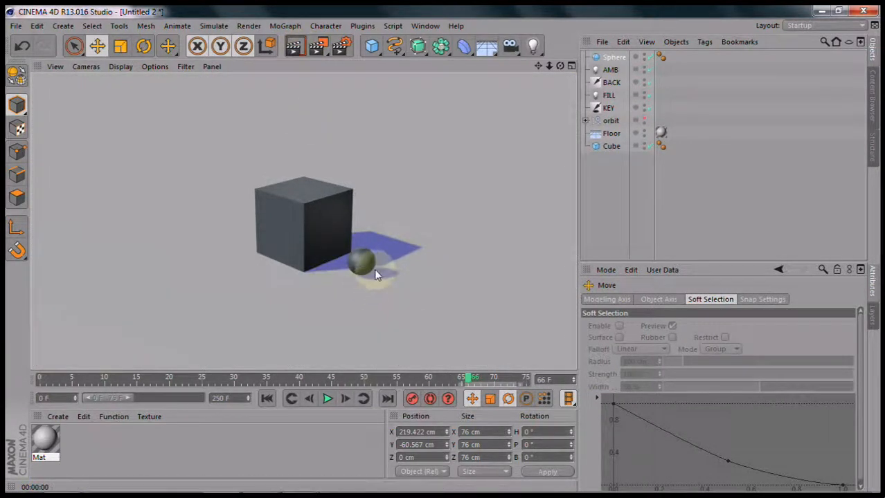
pyautogui.scroll(6, 373, 281)
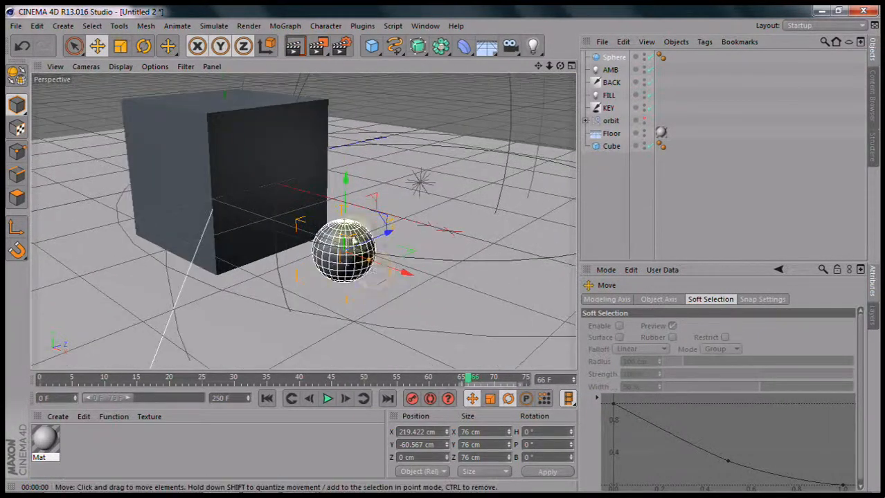
pyautogui.click(294, 47)
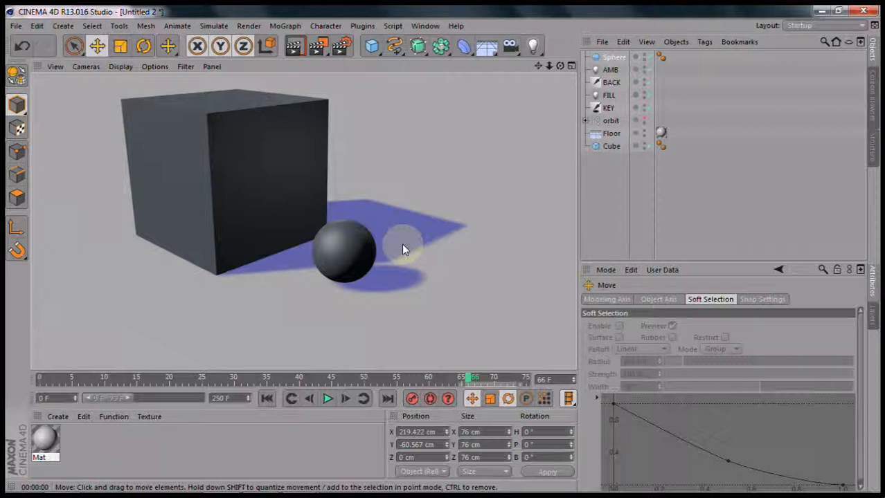
pyautogui.click(445, 254)
pyautogui.moveTo(447, 250); pyautogui.dragTo(442, 250)
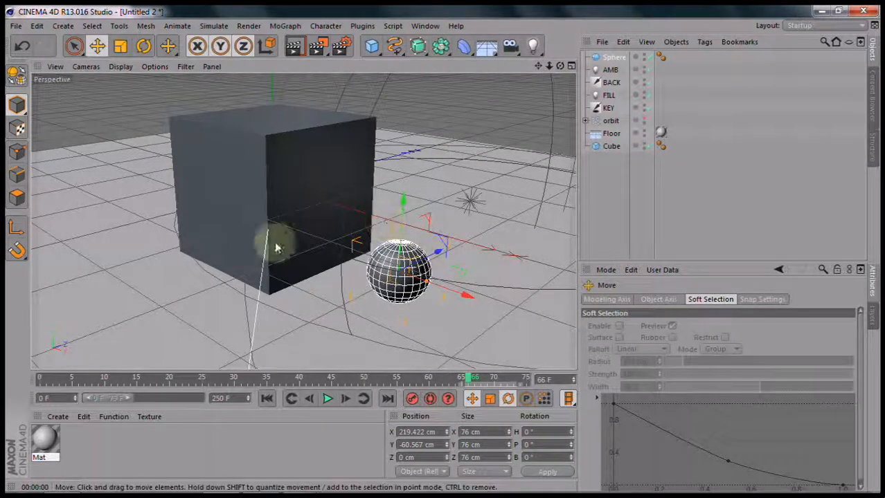